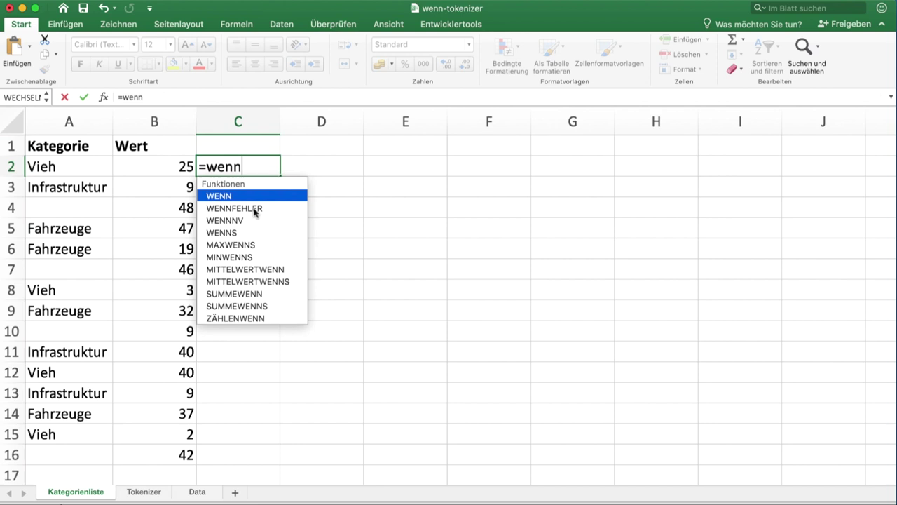
- Complete the WENN formula in C2 as =WENN(ISTLEER(A2);"Sonstiges";A2) and enter it
text((istl)
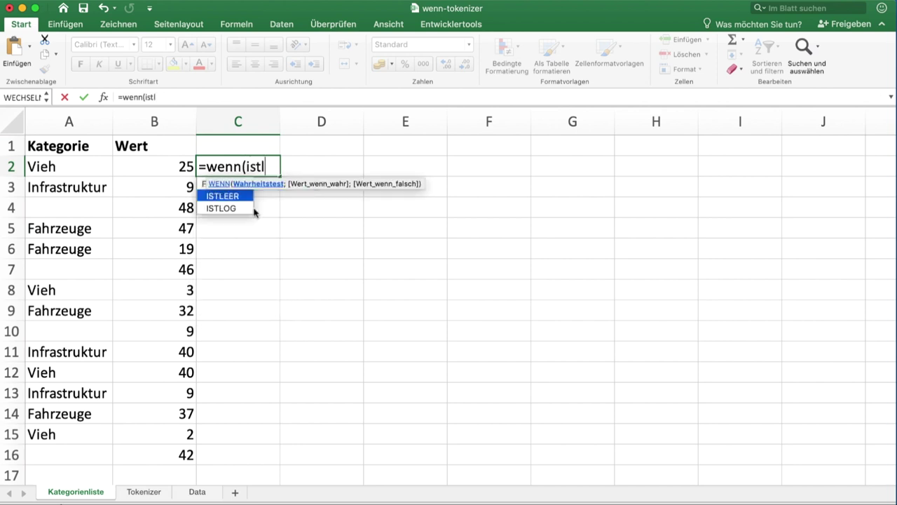
key(Tab)
text(A2)
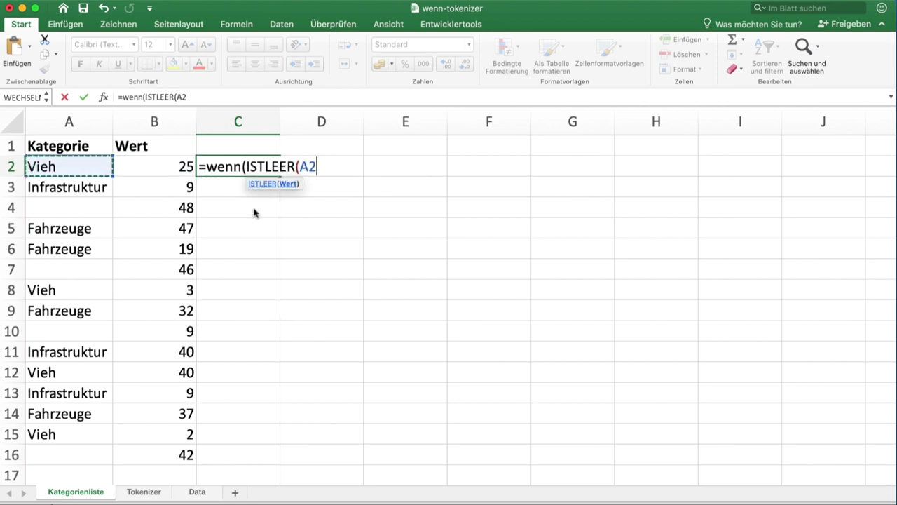
text())
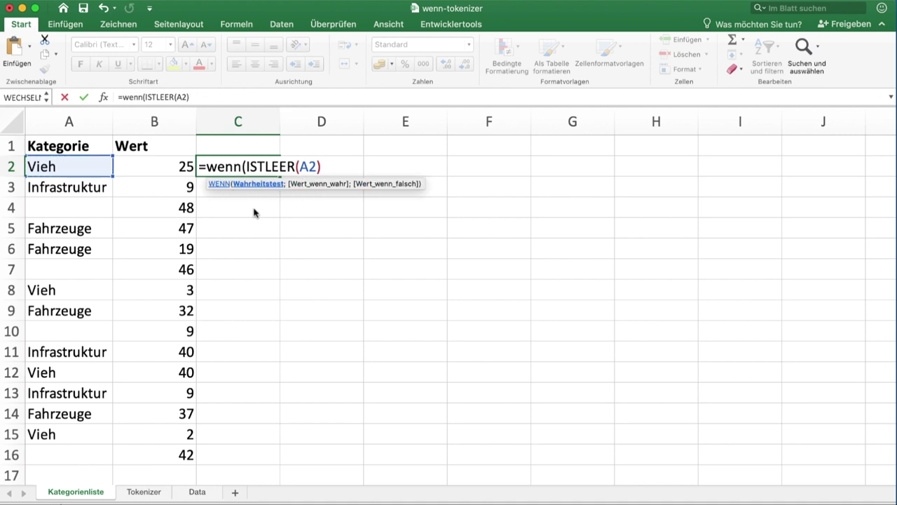
text(;")
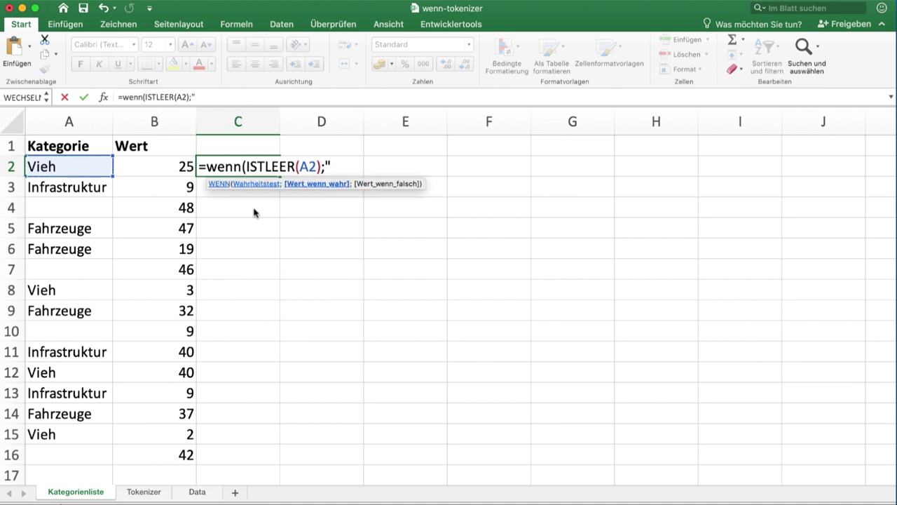
text(Sonstiges";)
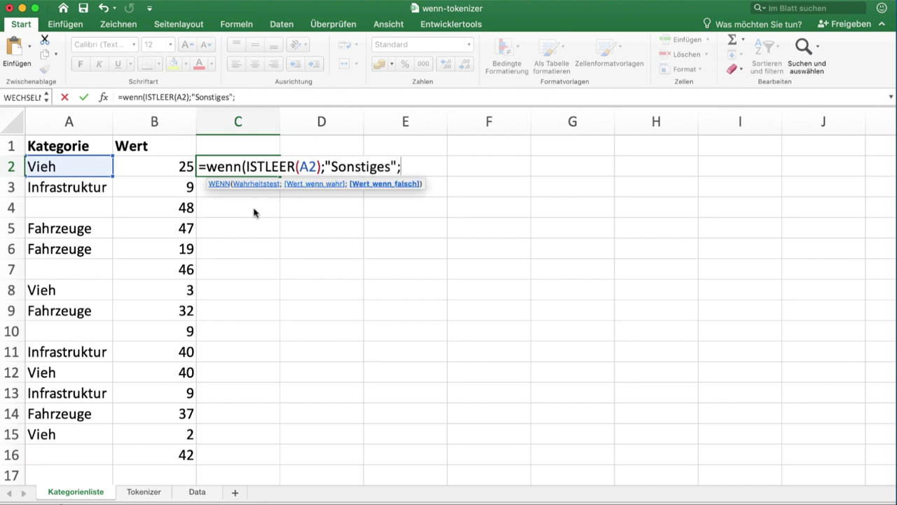
key(Left)
key(Left)
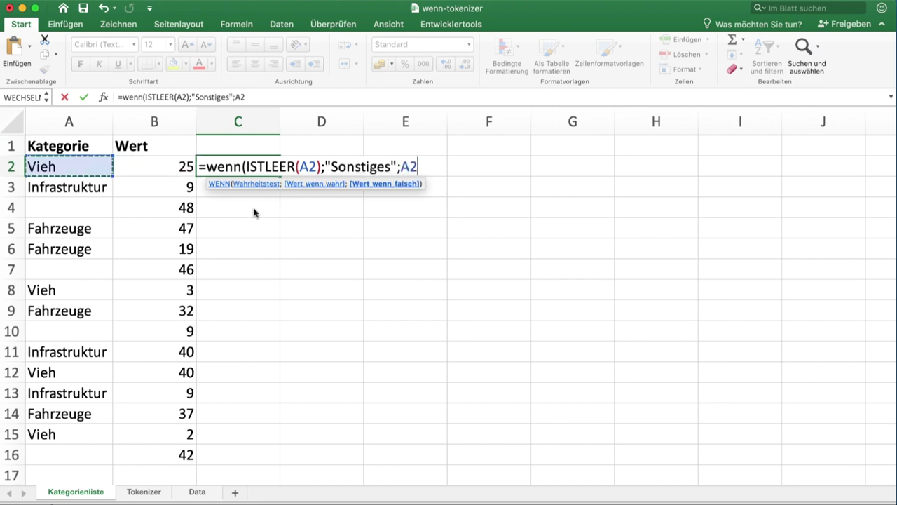
text())
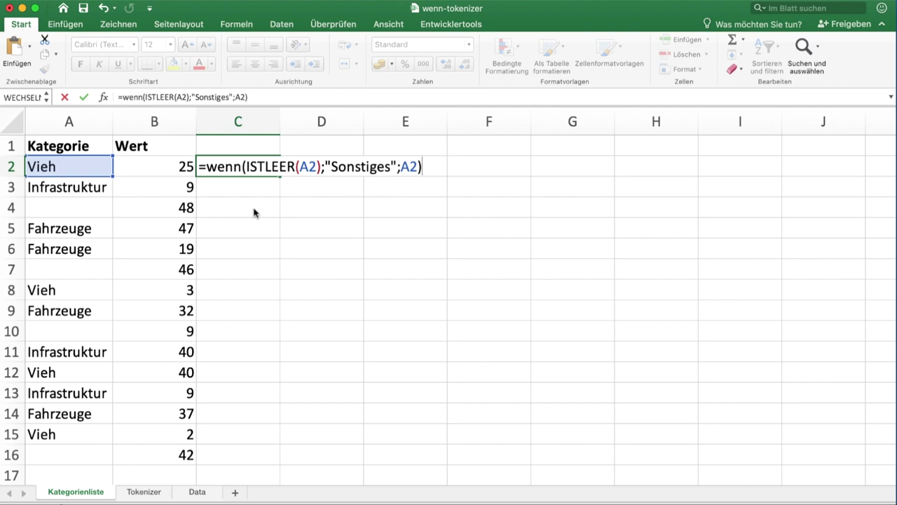
key(Return)
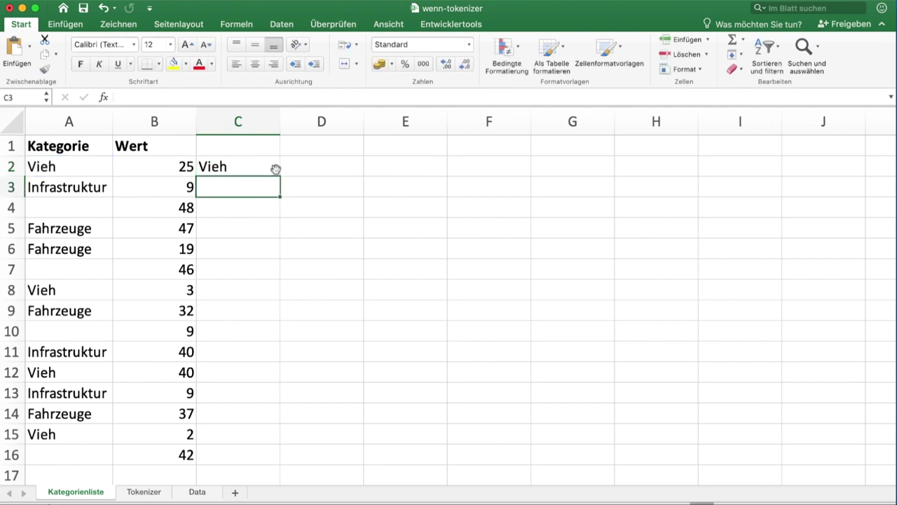
- Fill the category formula from C2 down to C16
click(276, 170)
drag(277, 172, 286, 468)
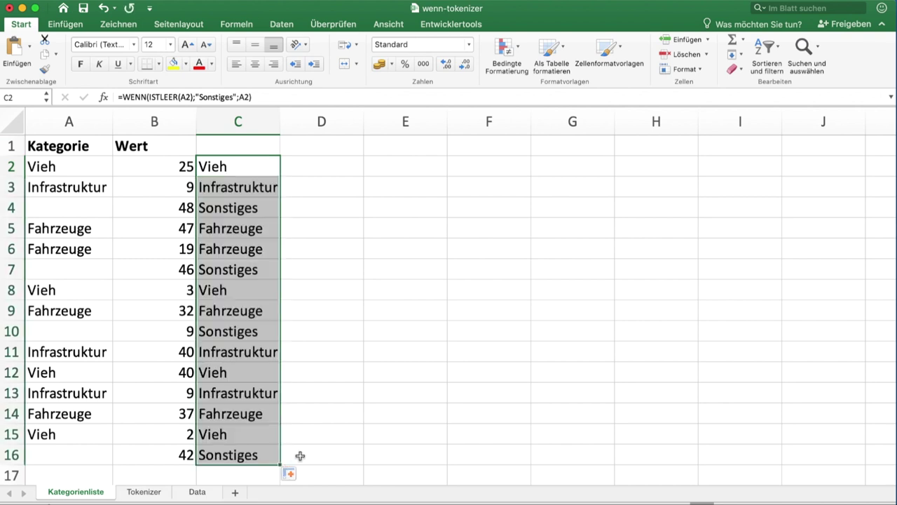
click(302, 456)
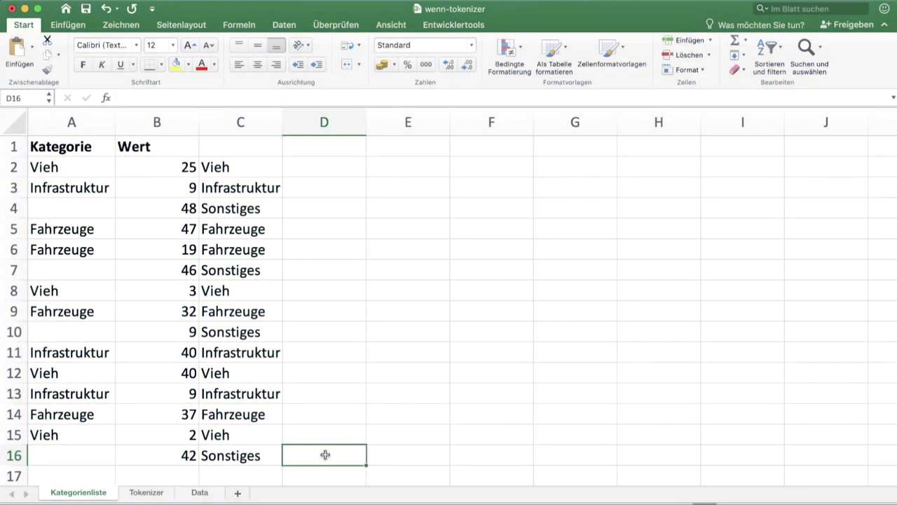
- Inspect the copied formulas in C3 and C4 and their cell references without changing them
double_click(202, 187)
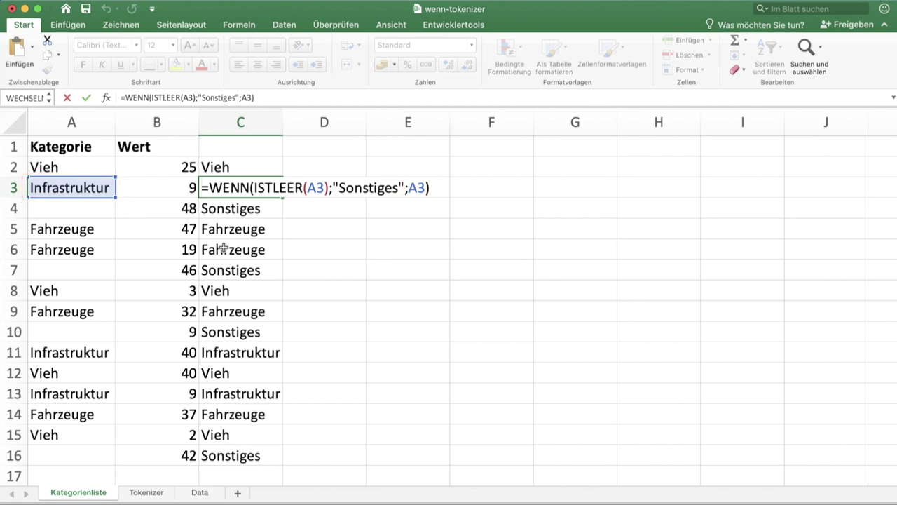
key(Return)
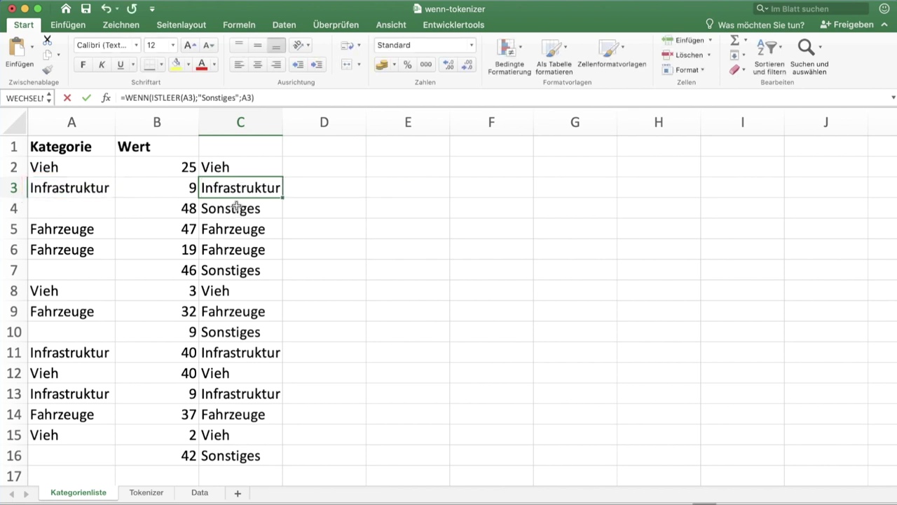
double_click(204, 209)
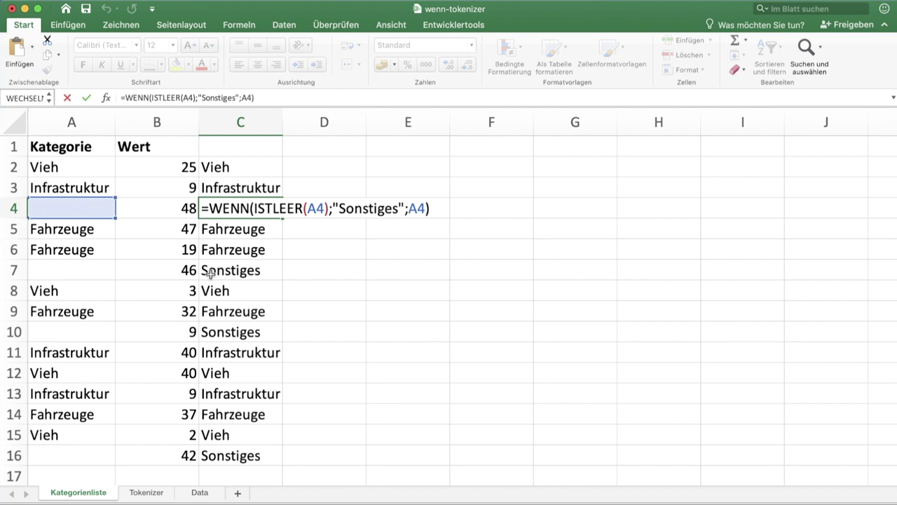
key(Return)
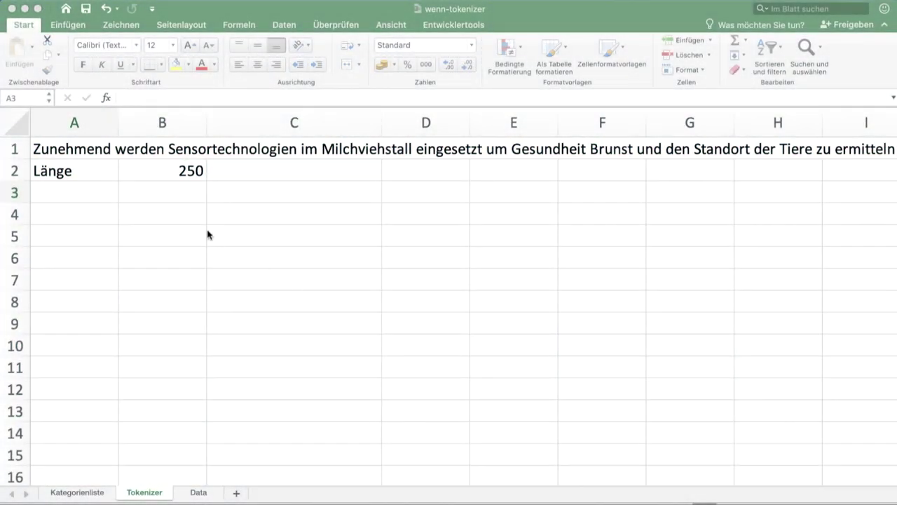
- Enter the headers Rest, Länge, Leerzeichenposition and Wort in cells A3 to D3 of the Tokenizer sheet
click(272, 7)
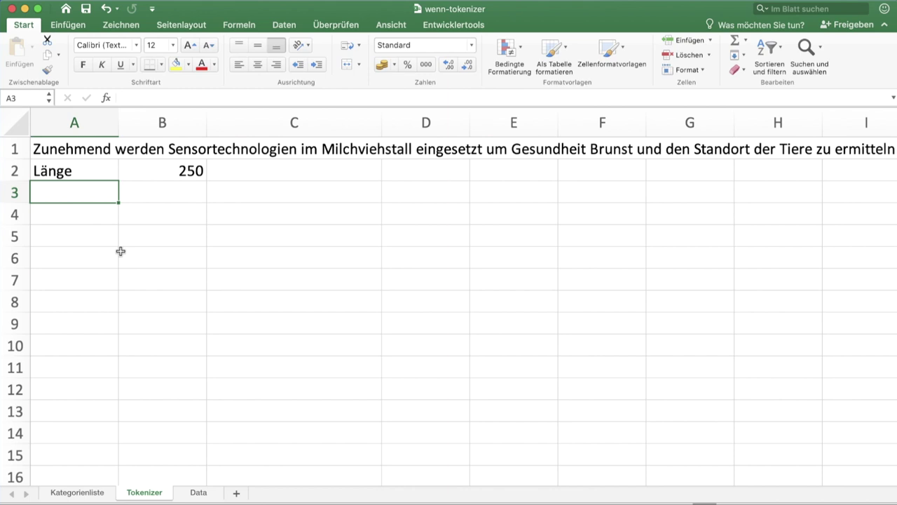
text(Rest)
key(Tab)
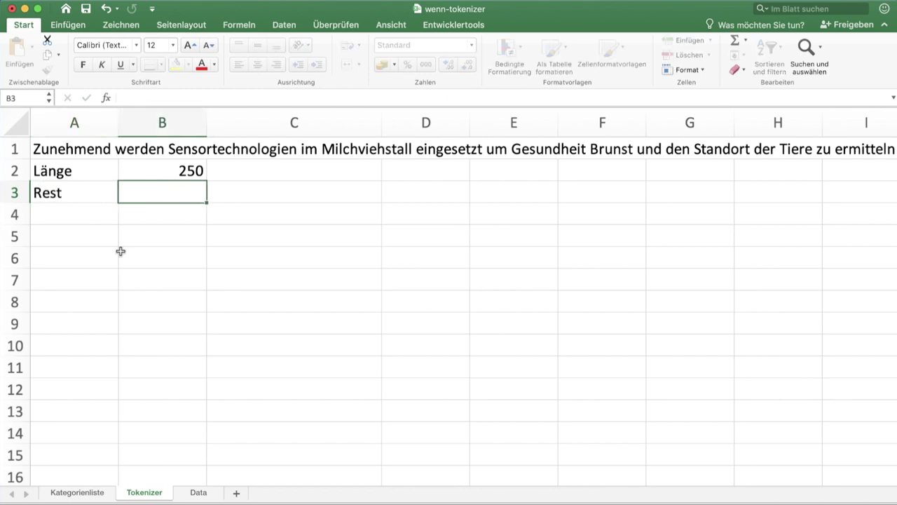
text(Länge)
key(Tab)
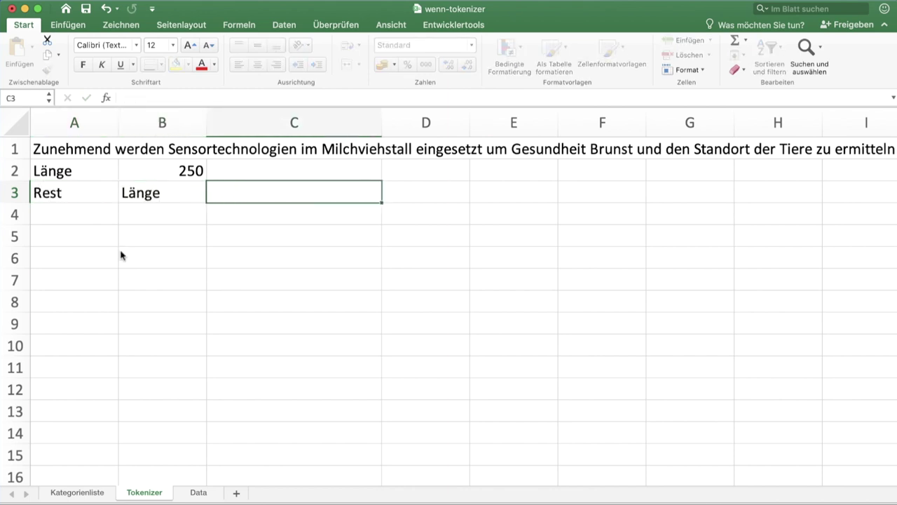
text(Leerz)
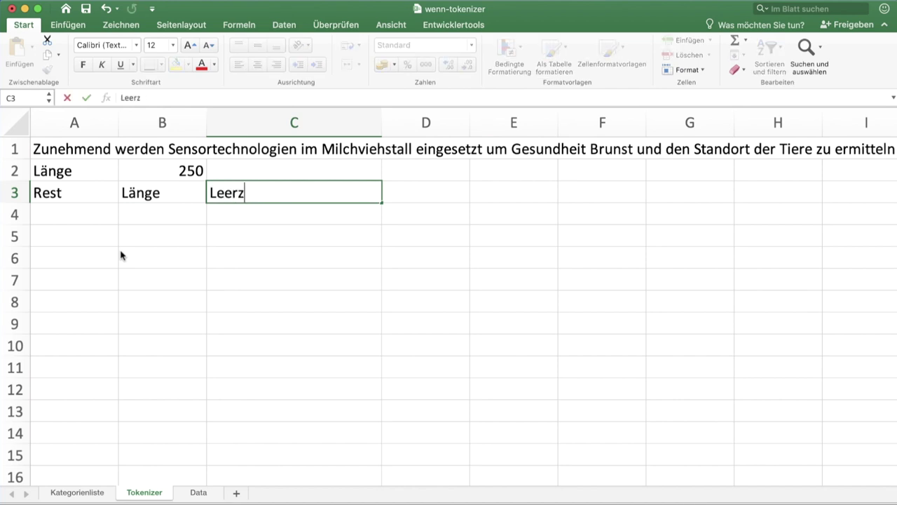
text(eichenposition)
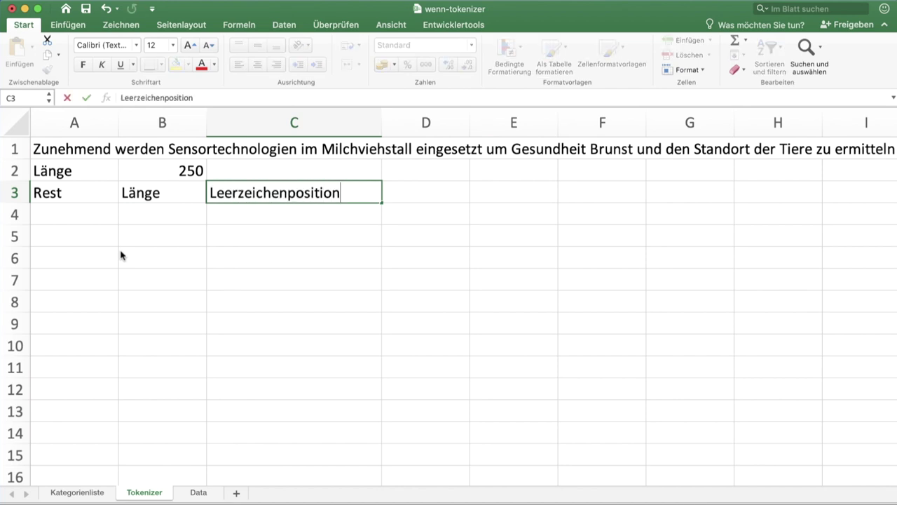
key(Tab)
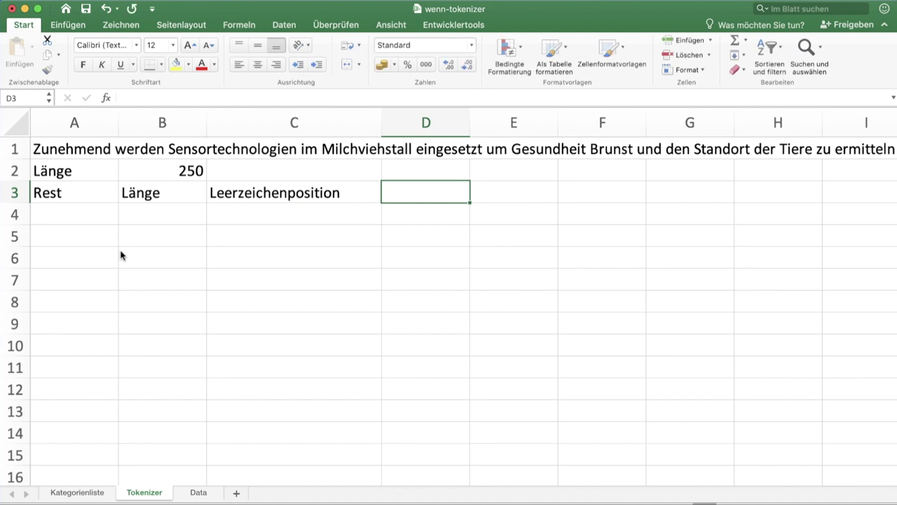
text(Wort)
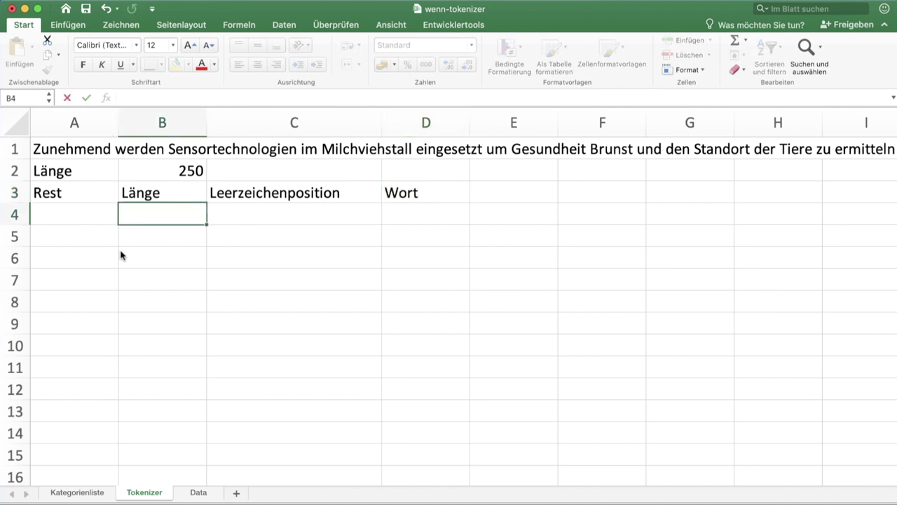
key(Return)
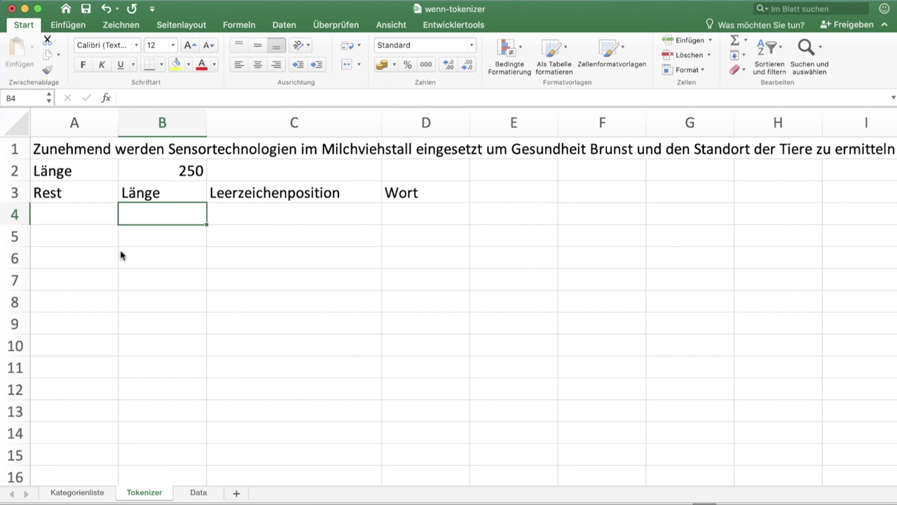
- Enter the formula =A1 in A4 to bring the sentence into the Rest column
key(Left)
text(=)
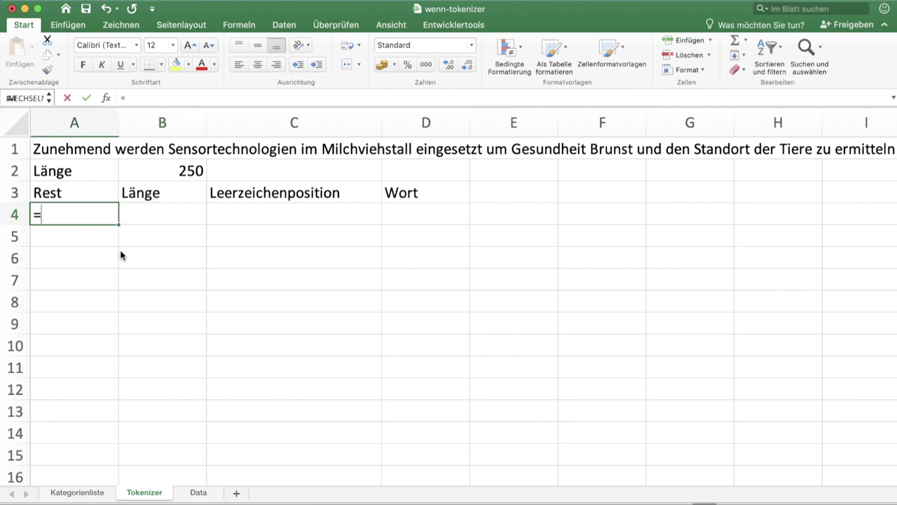
key(Up)
key(Up)
key(Up)
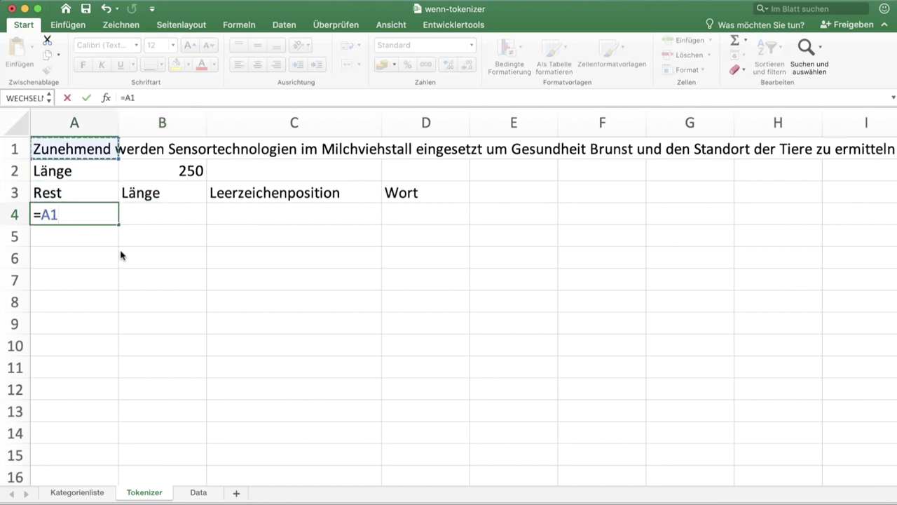
key(Return)
key(Up)
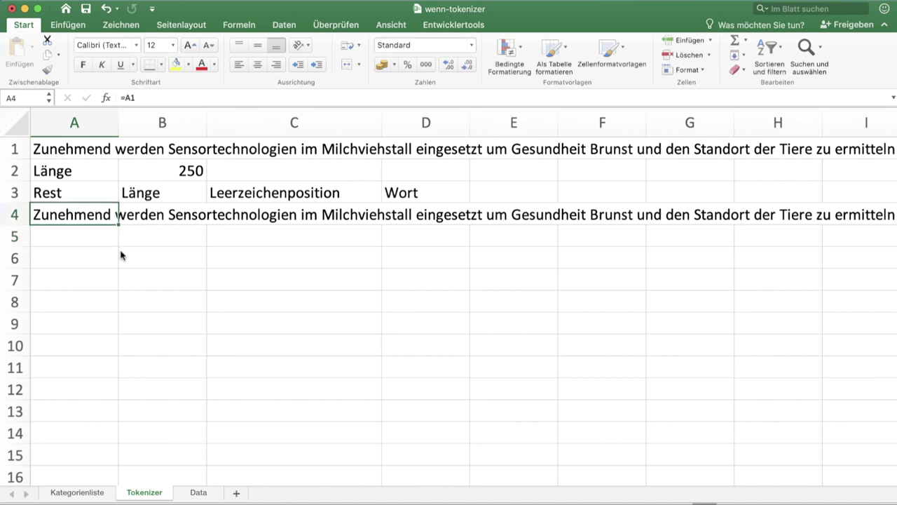
- Calculate the text length of A4 in B4 with the LÄNGE function
key(Right)
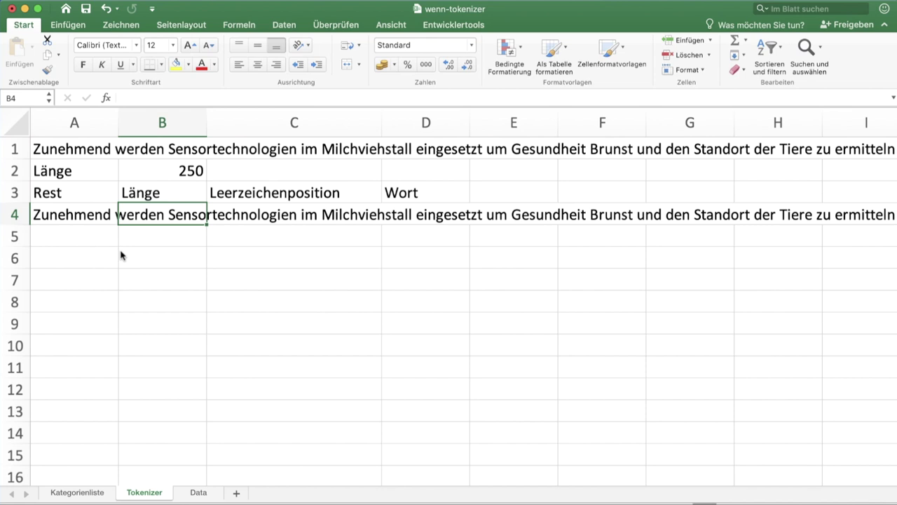
text(=lä)
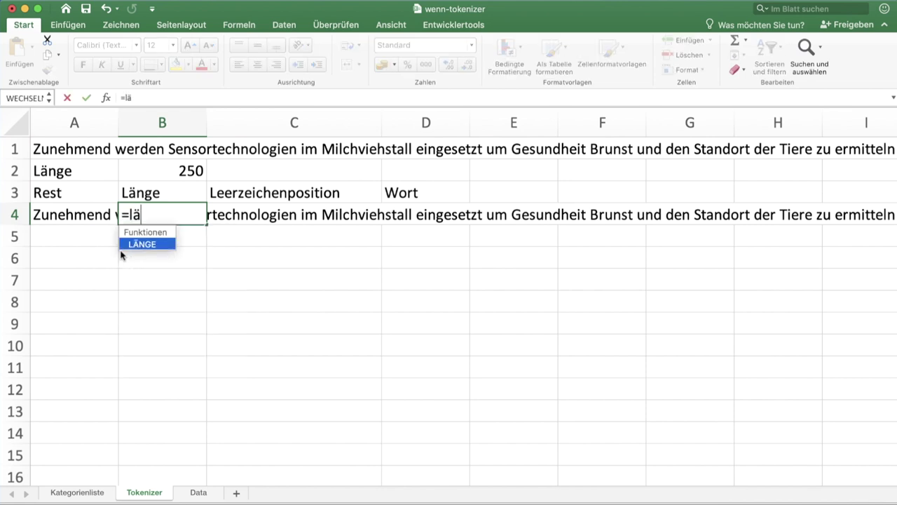
key(Tab)
text(A4)
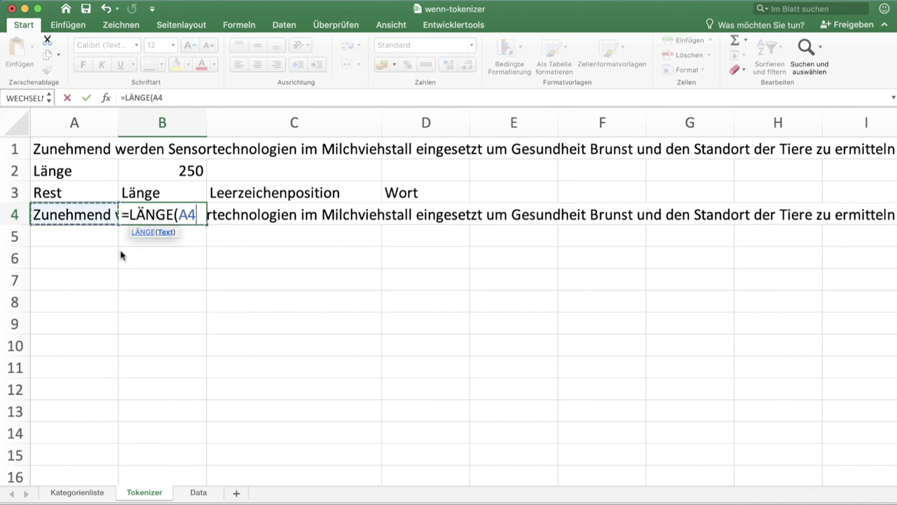
key(Return)
- Find the position of the first space in A4 by entering =FINDEN(" ";A4) in C4
key(Right)
key(Up)
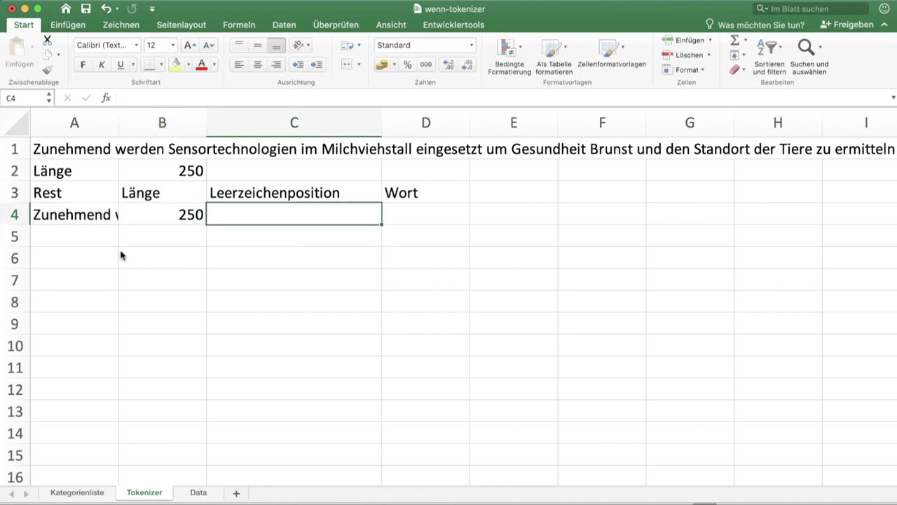
text(=finde)
key(Tab)
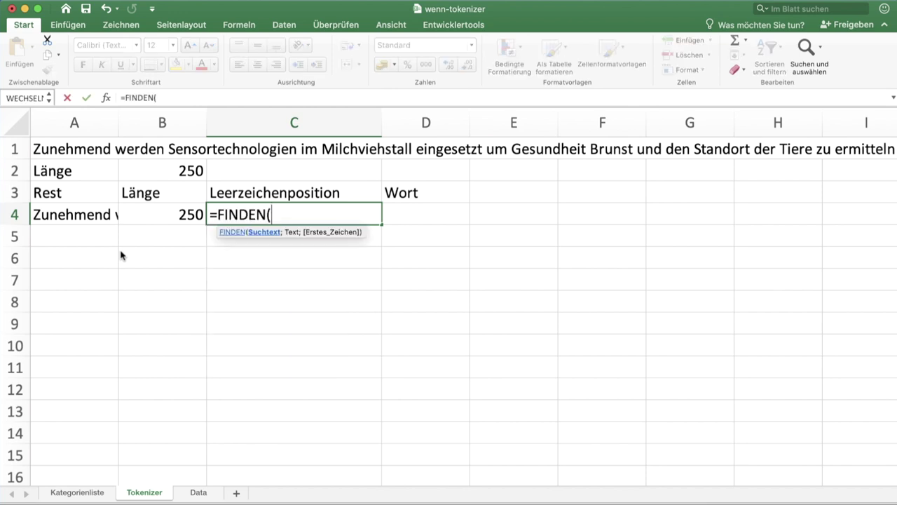
text(" ";)
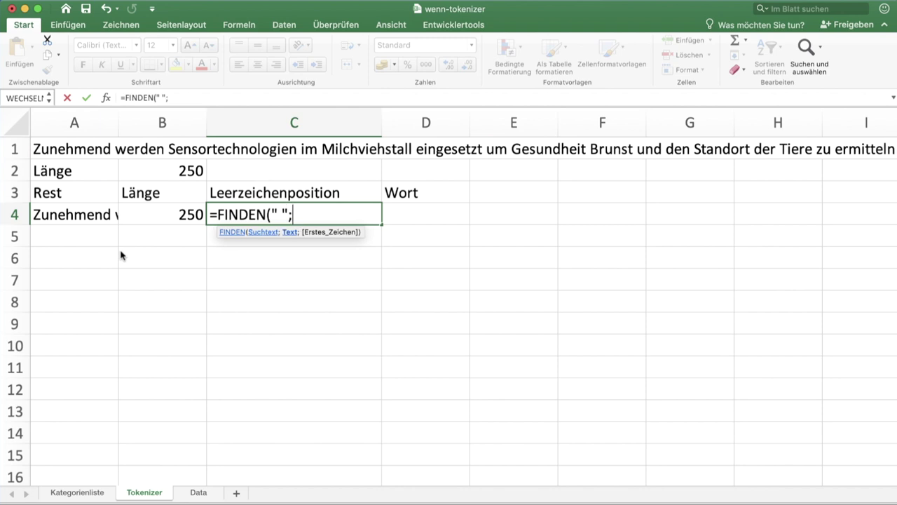
key(Left)
key(Left)
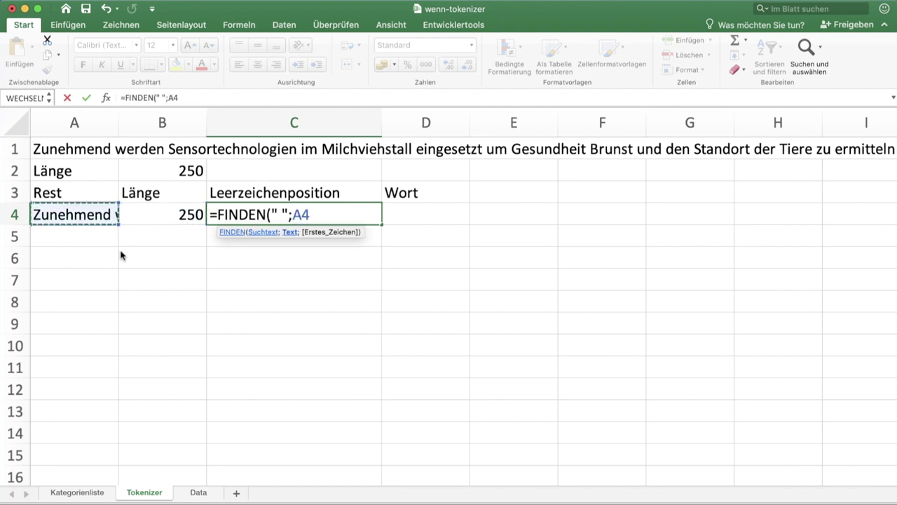
key(Tab)
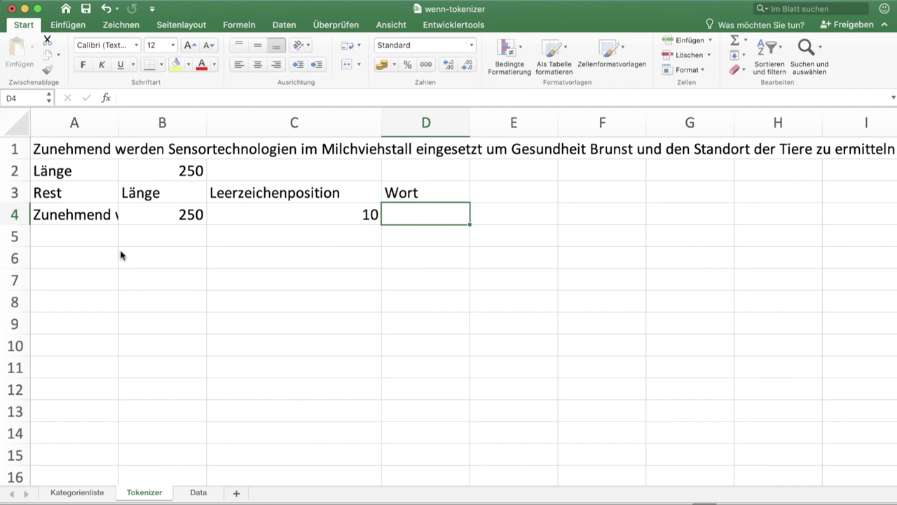
- Extract the first word in D4 with the formula =LINKS(A4;C4-1)
text(=)
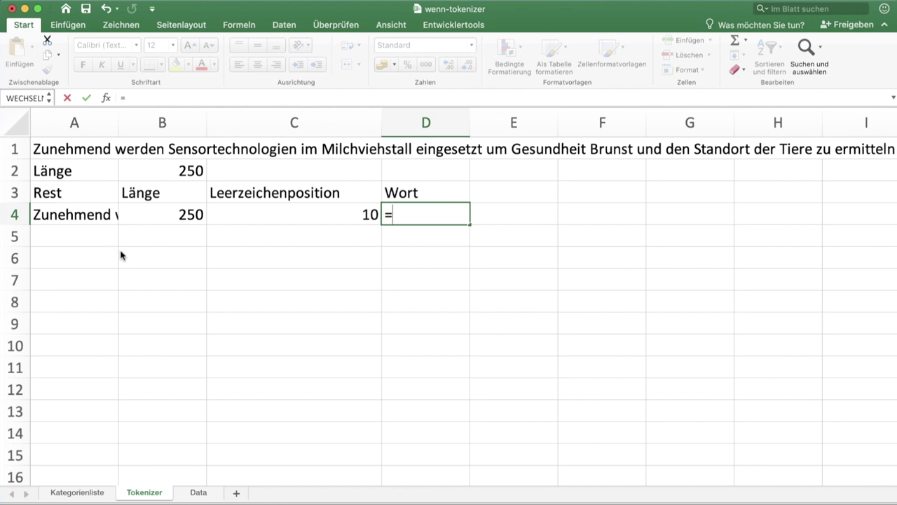
text(links)
key(Tab)
key(Left)
key(Left)
key(Left)
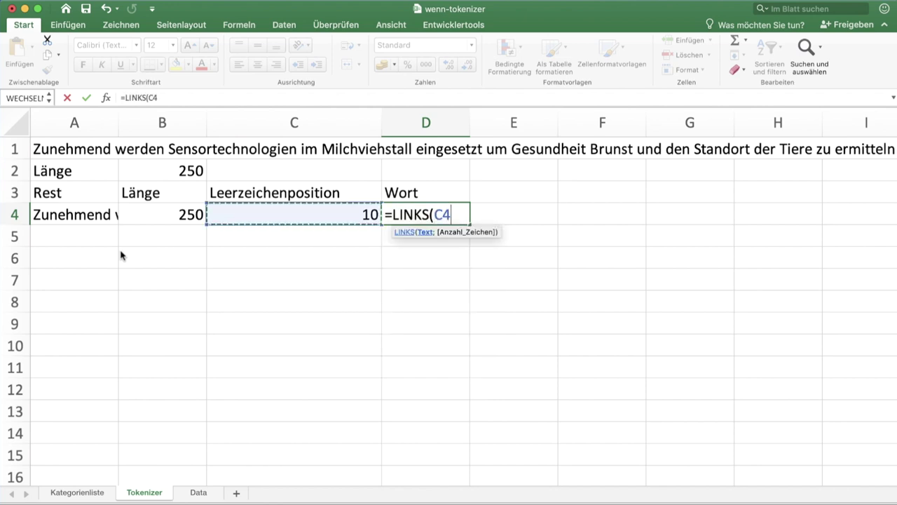
text(;)
key(Left)
text(-)
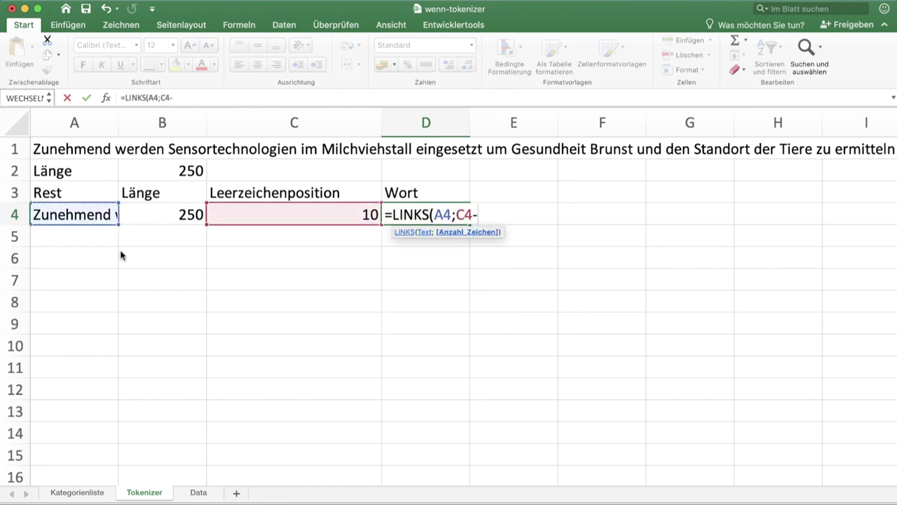
text(1))
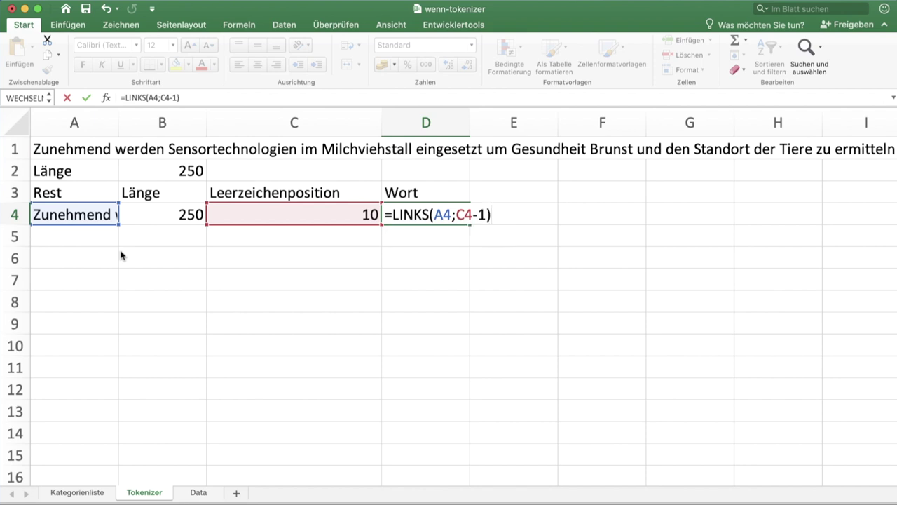
key(Return)
- Enter =RECHTS(A4;B4-C4) in A5 to get the sentence without its first word
key(Left)
key(Left)
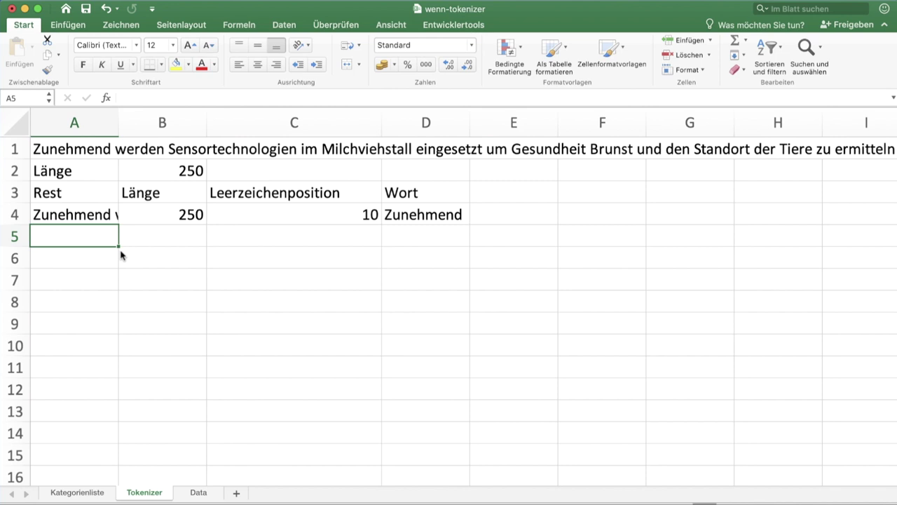
text(=)
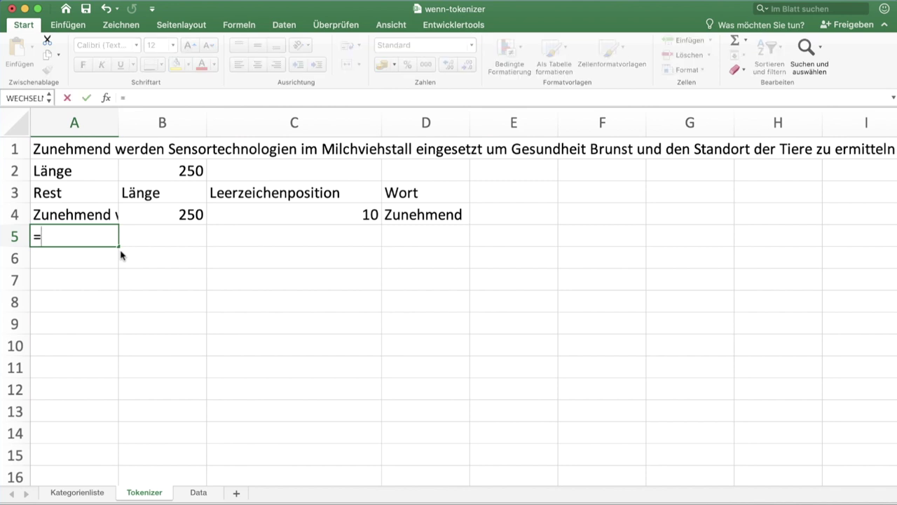
text(rech)
key(Tab)
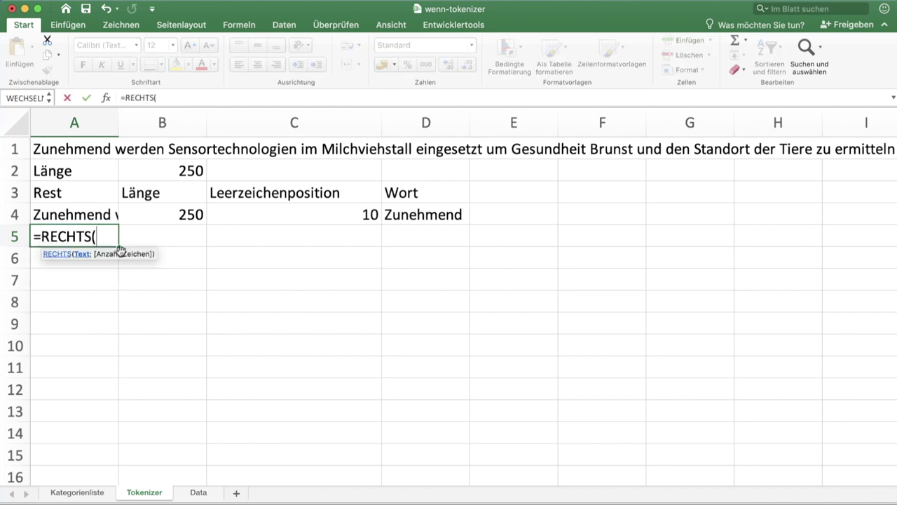
text(A4;)
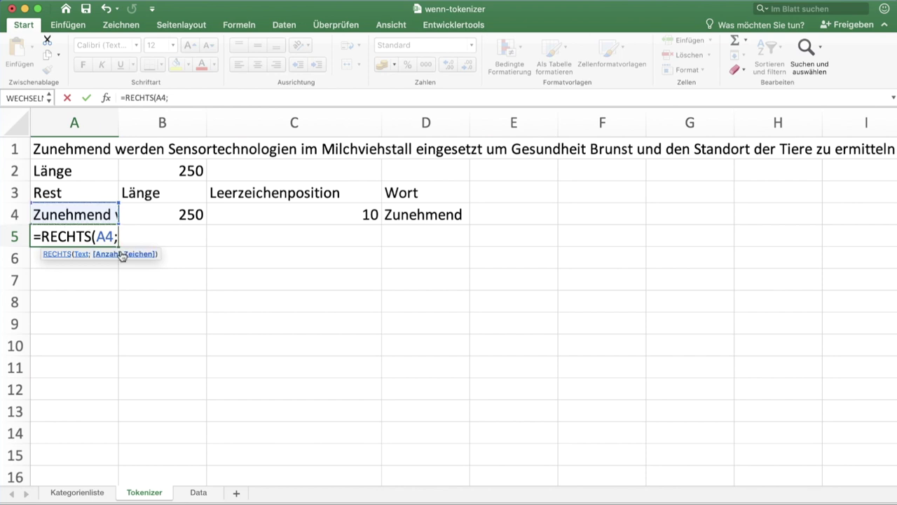
key(Up)
key(Right)
text(-)
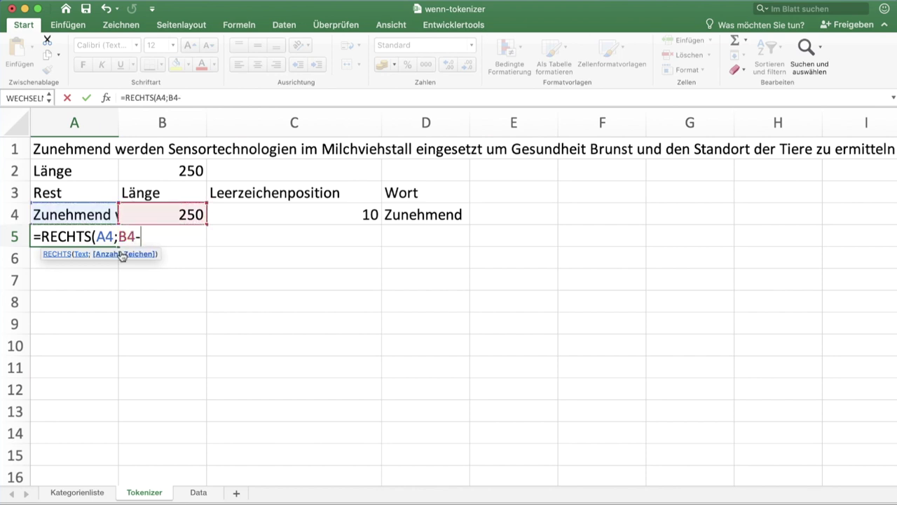
key(Up)
key(Right)
key(Right)
key(Return)
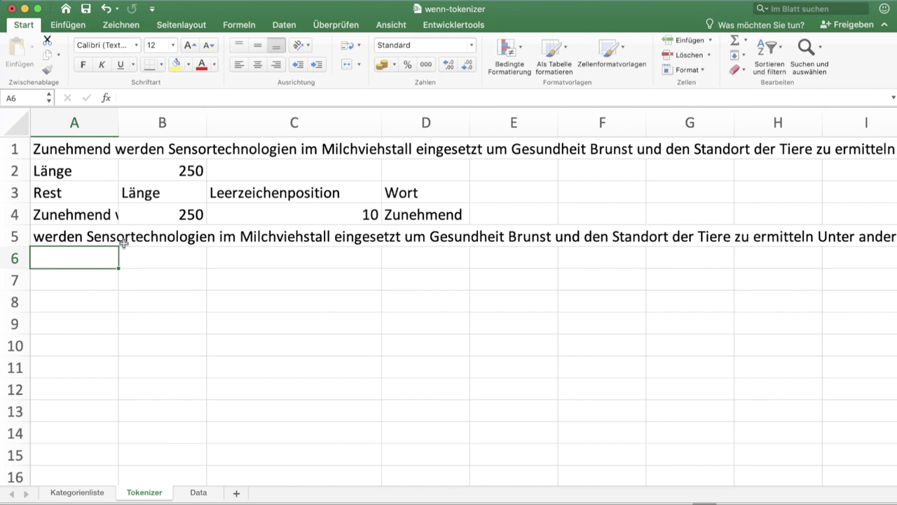
- Fill the formulas in B4:D4 down to row 5, and fill A5:D5 down through row 57
drag(156, 216, 469, 242)
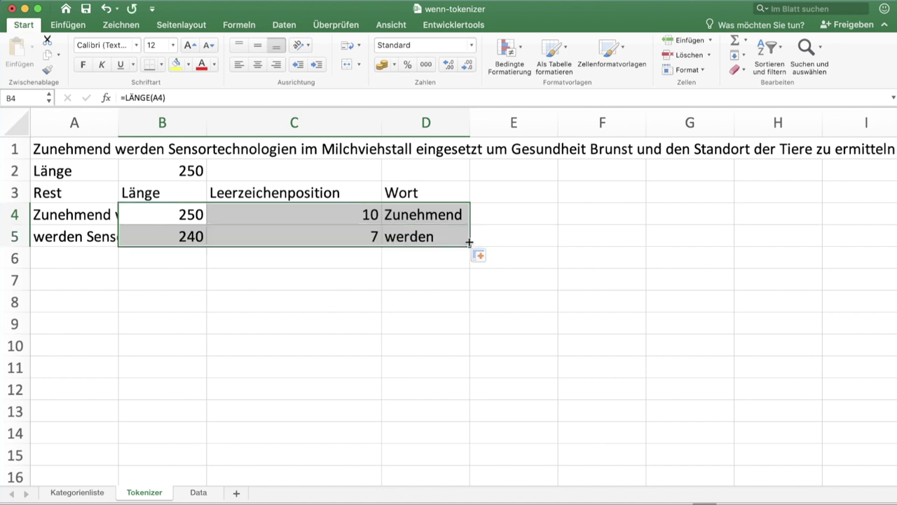
click(84, 236)
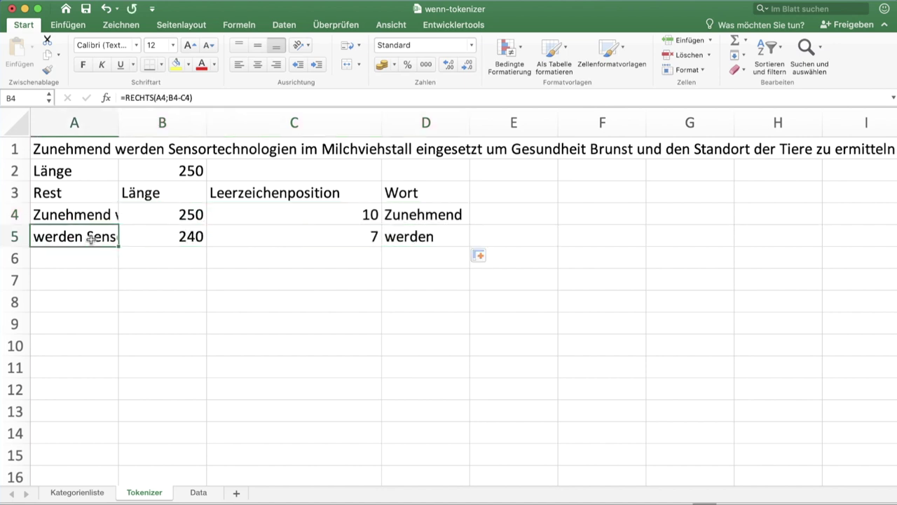
drag(84, 236, 445, 442)
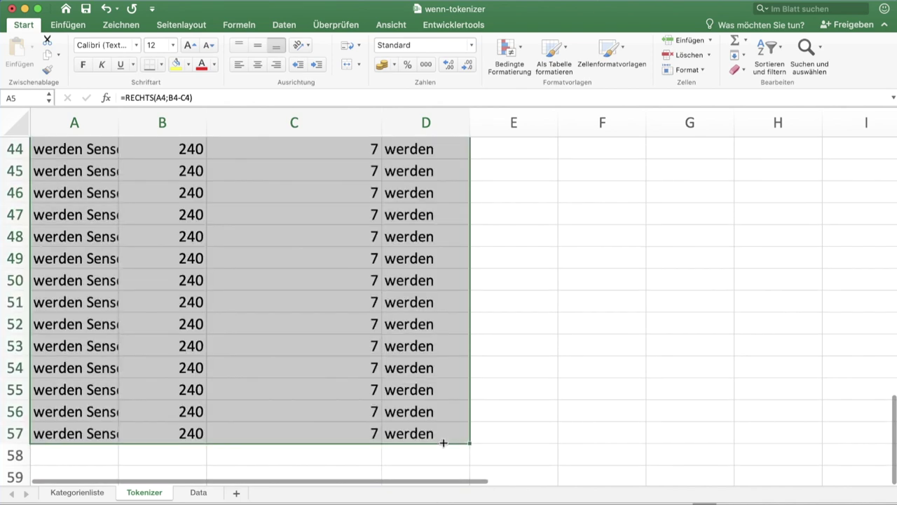
scroll(357, 310, up, 3)
scroll(357, 310, up, 4)
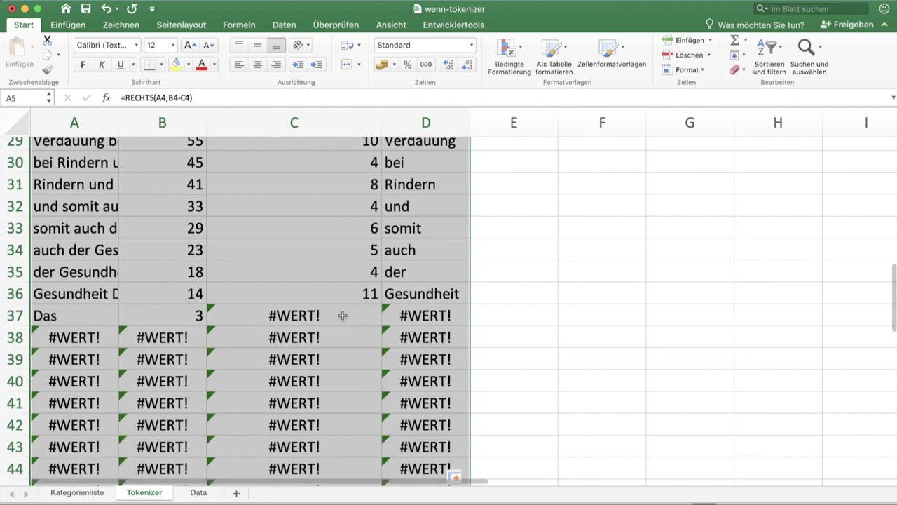
- Extend the word formula in D37 to =WENN(ISTZAHL(C37);LINKS(A37;C37-1);A37) so the last word is kept when no space follows
click(342, 316)
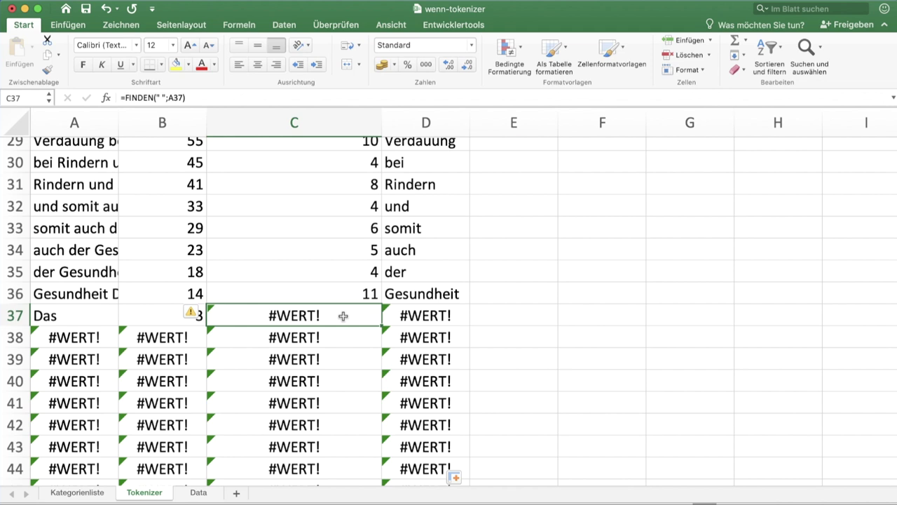
double_click(452, 316)
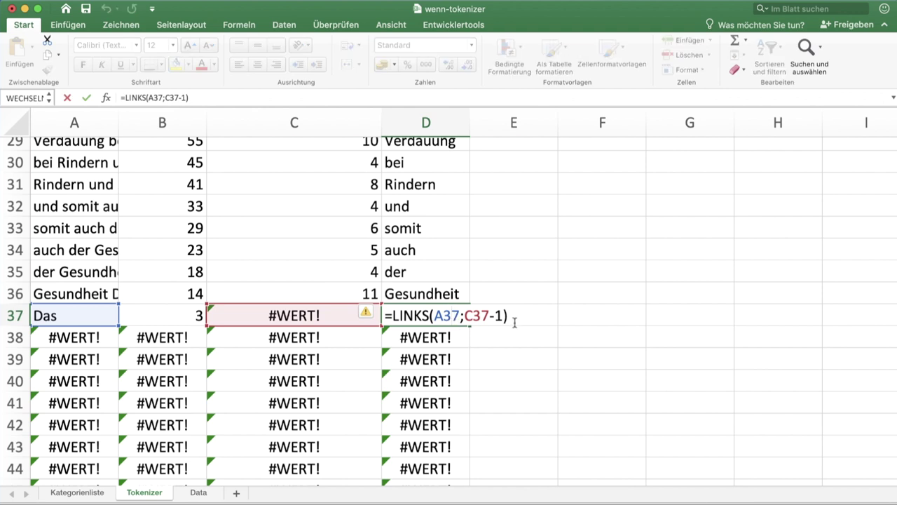
click(515, 321)
click(389, 316)
text(Wenn)
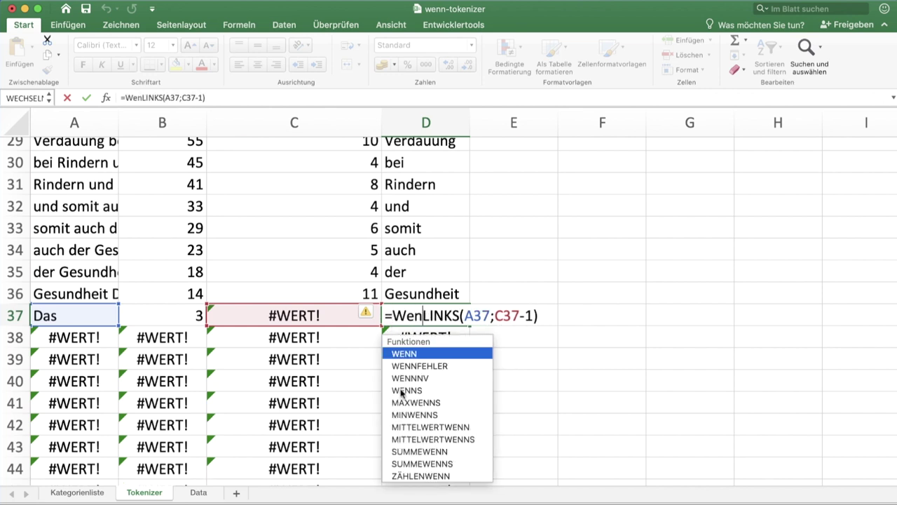
text((istz)
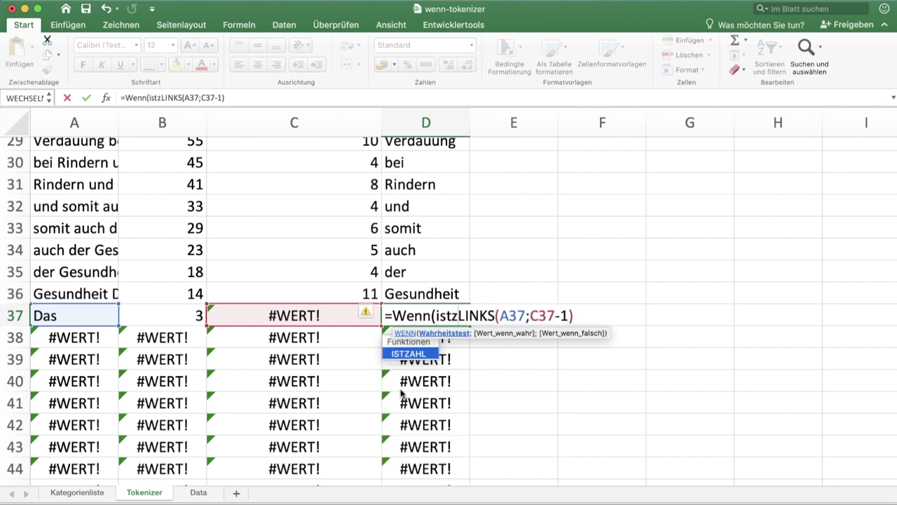
key(Tab)
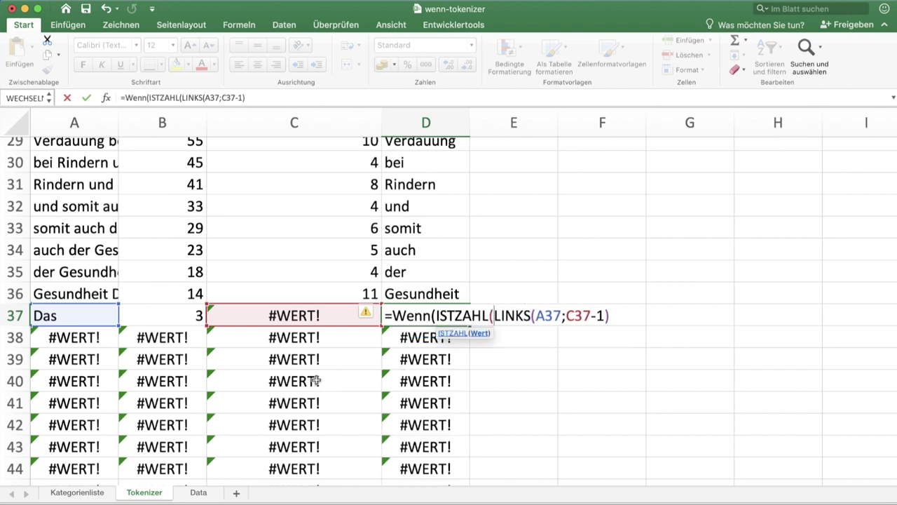
click(334, 316)
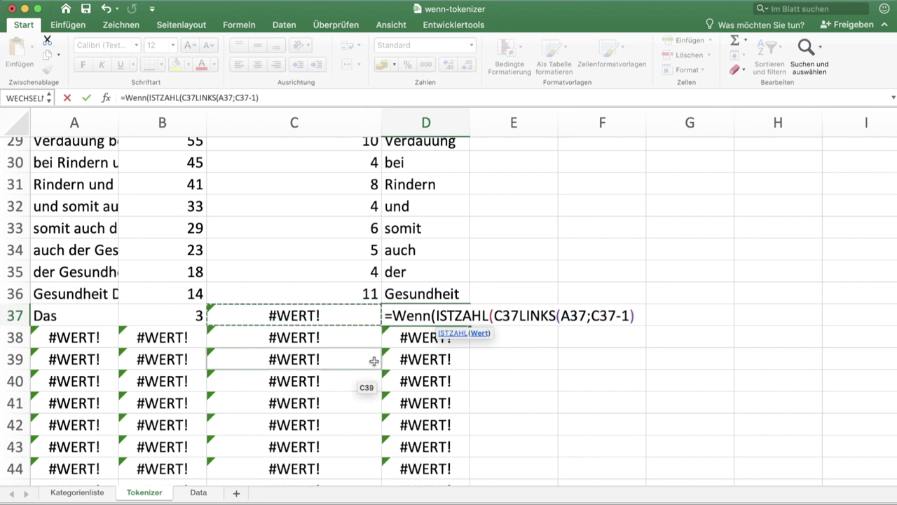
text();)
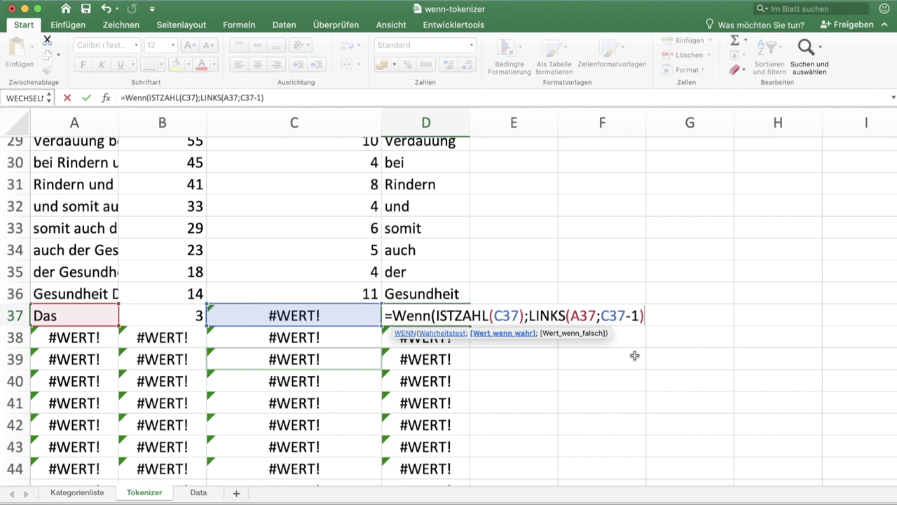
text(;)
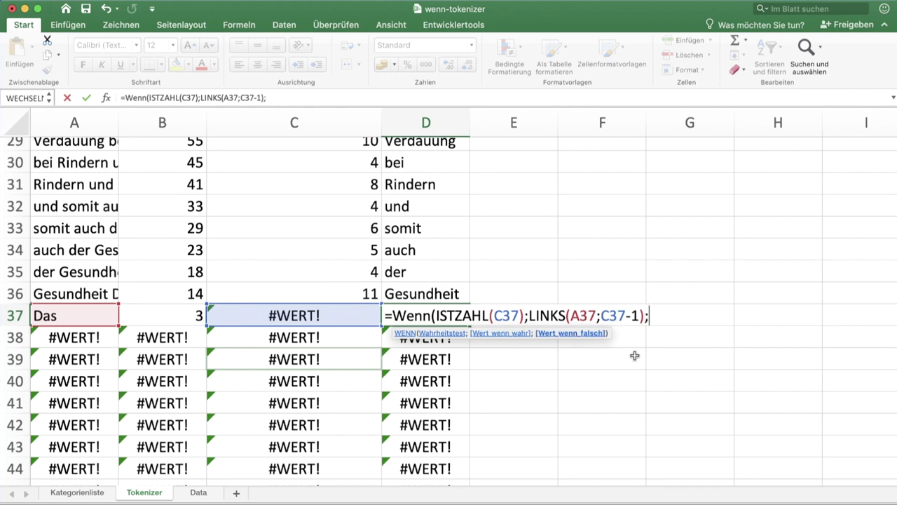
click(100, 314)
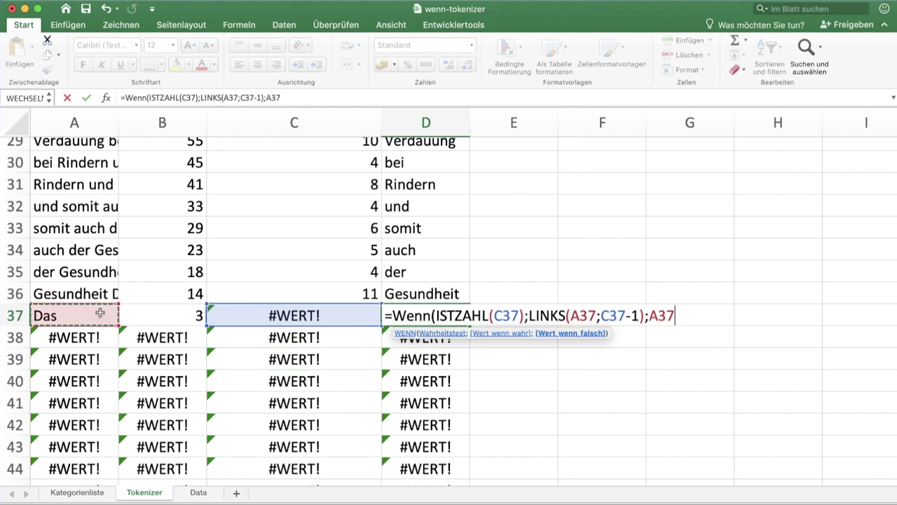
text())
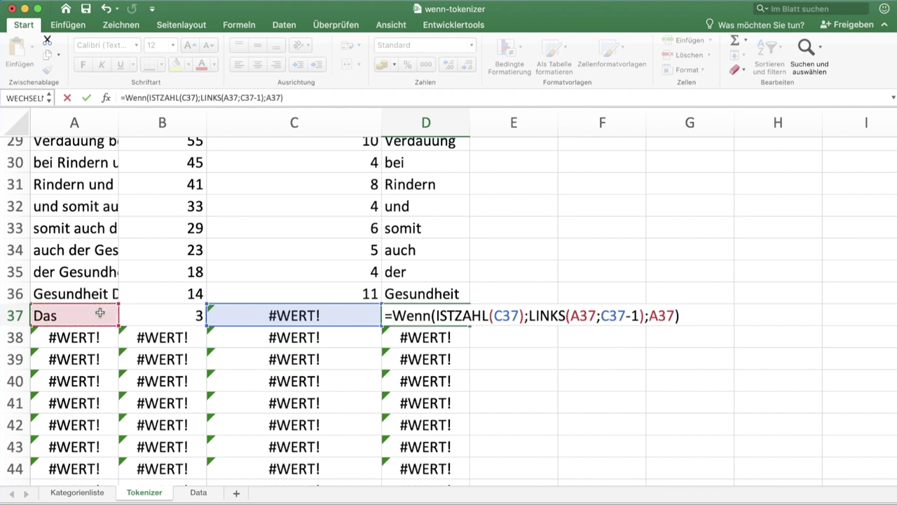
key(Return)
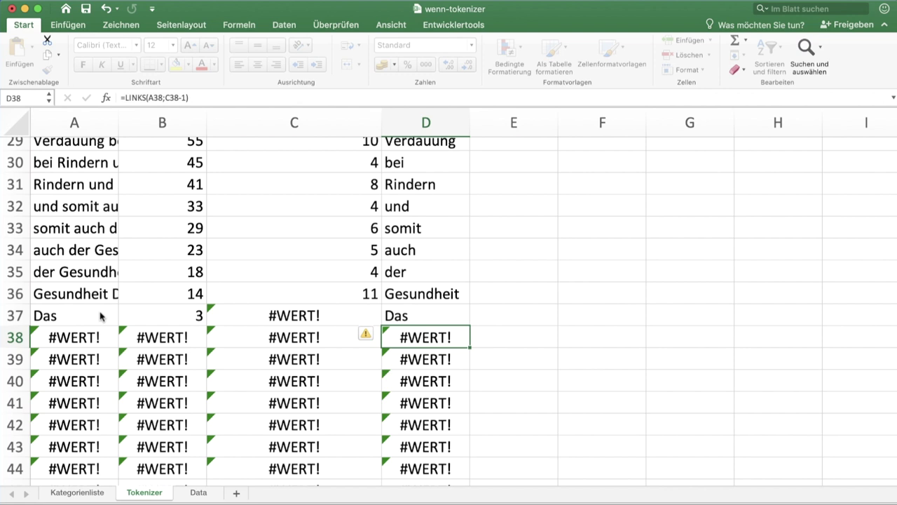
- Change the Rest formula in A38 to =WENN(ISTZAHL(C37);RECHTS(A37;B37-C37);"") so it stays empty when no space was found
click(100, 337)
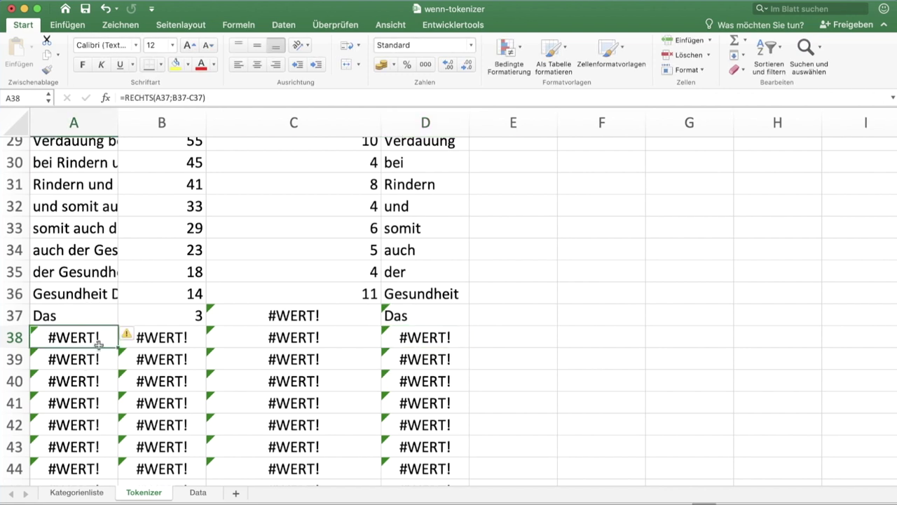
double_click(100, 337)
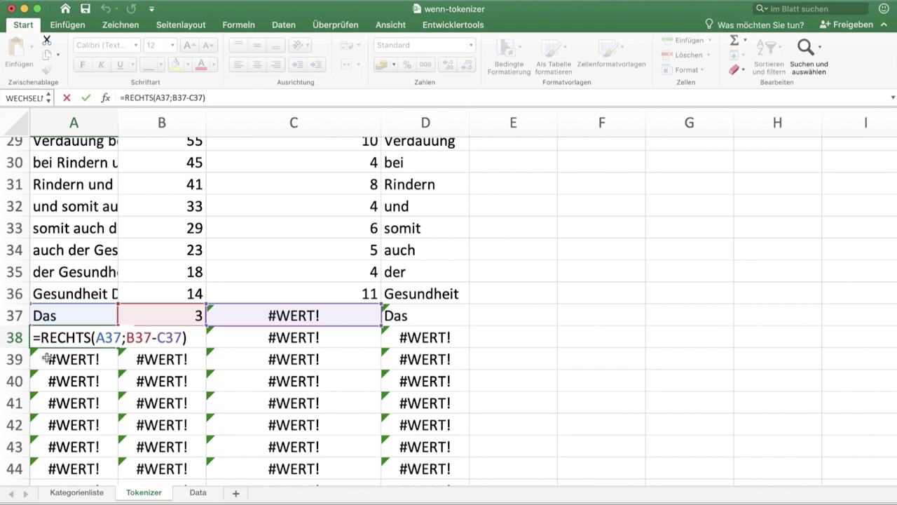
text(wenn()
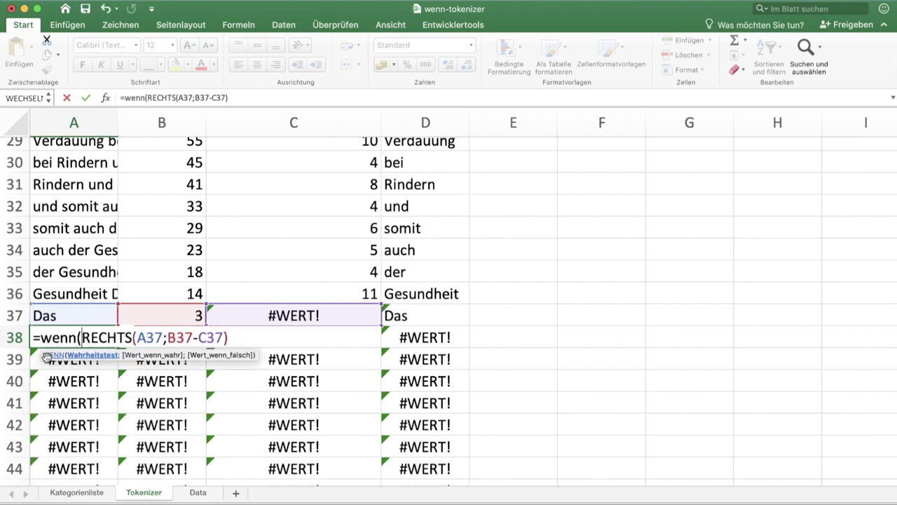
text(istz)
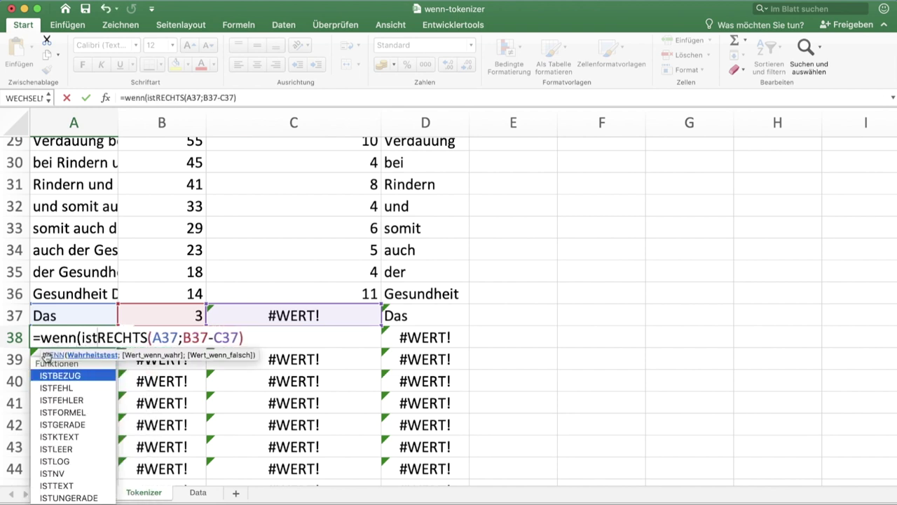
key(Tab)
click(245, 319)
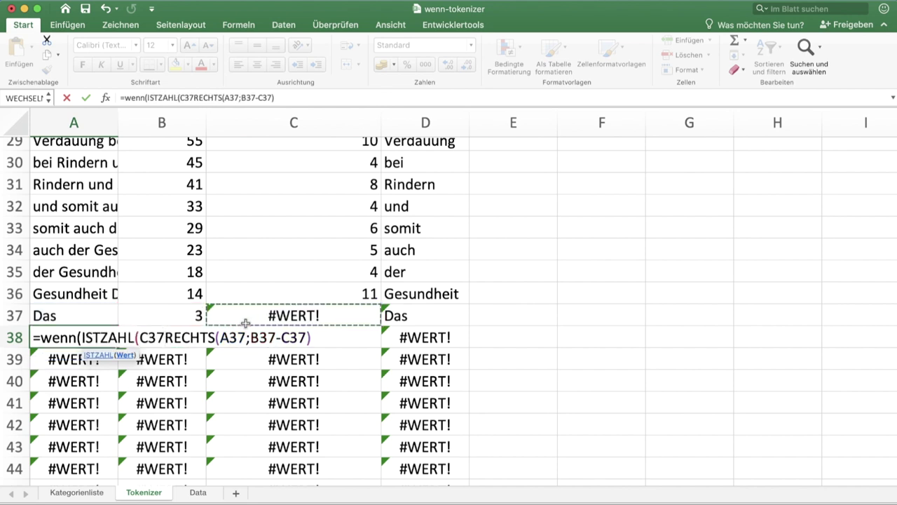
text();)
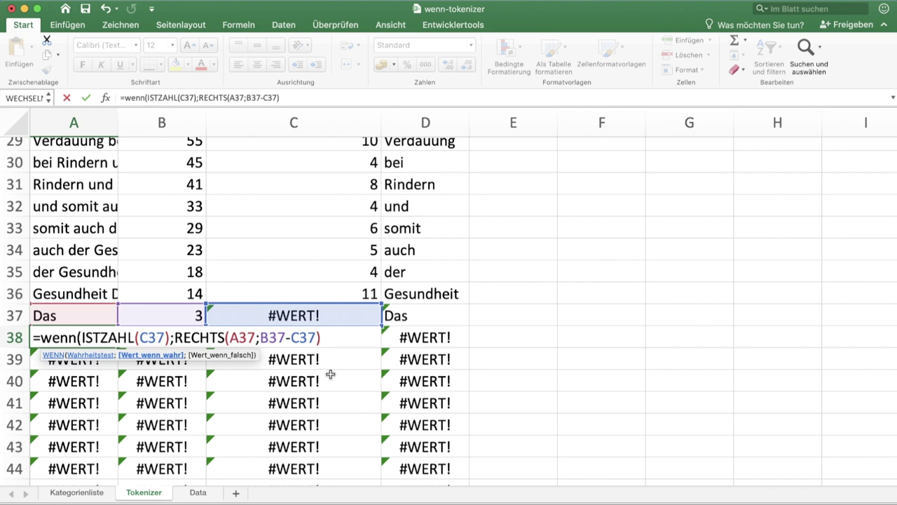
text(;)
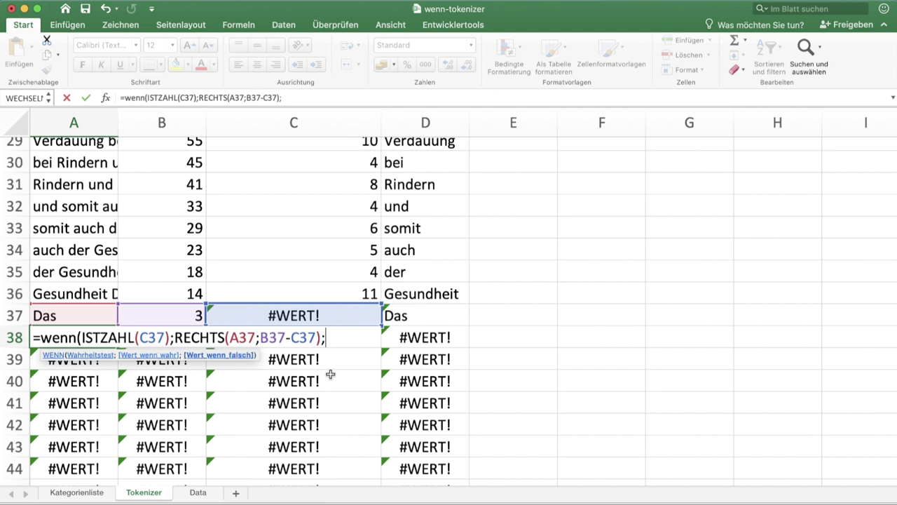
text(""))
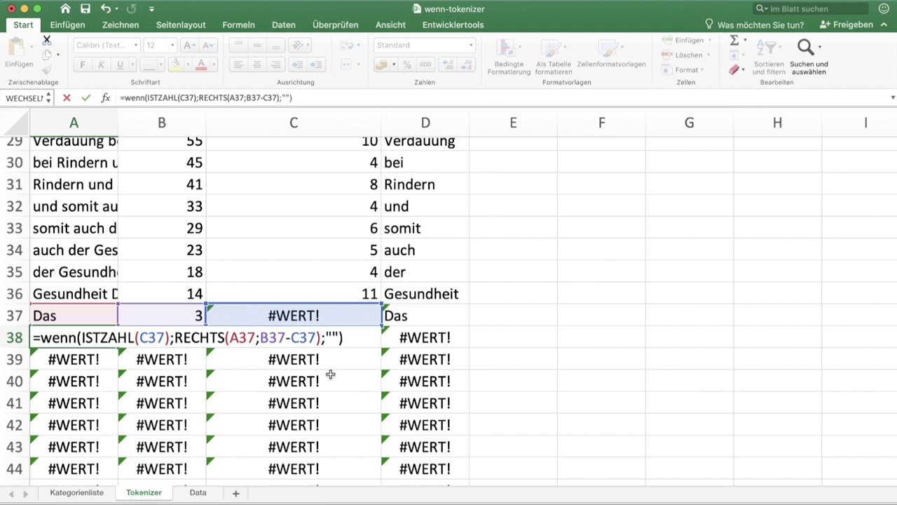
key(Return)
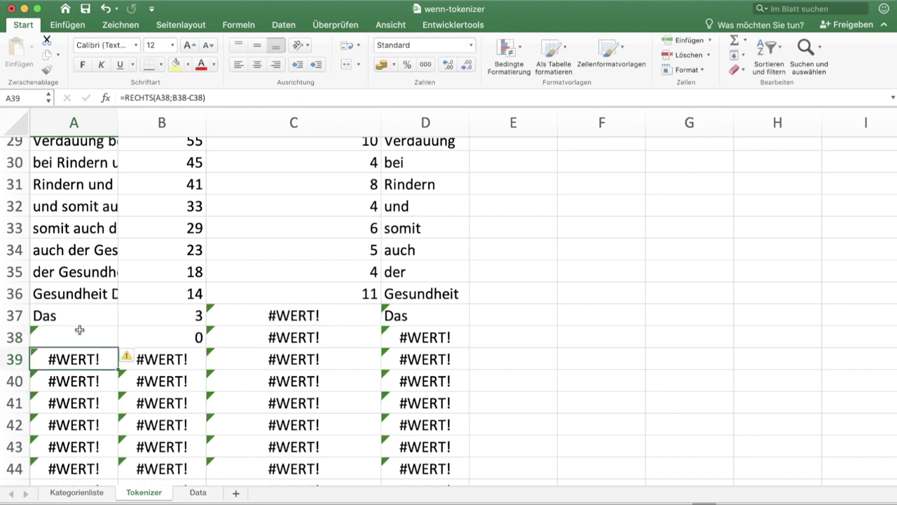
- Fill the extended Rest formula from A38 up into A37
click(93, 339)
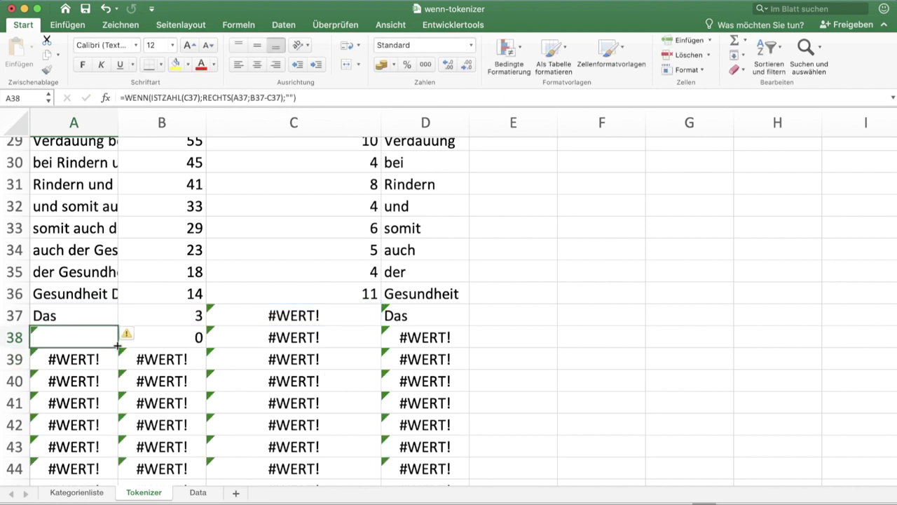
shift+click(106, 315)
key(ctrl+d)
click(105, 317)
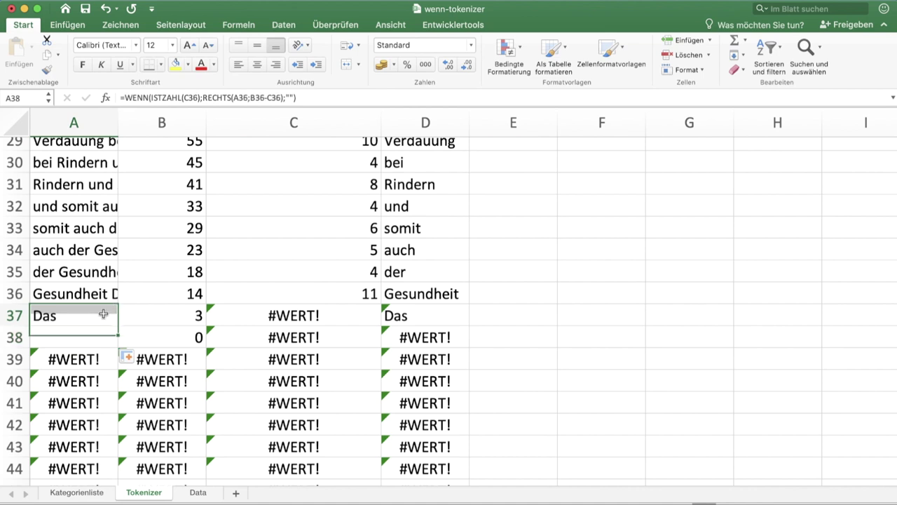
- Fill the formulas in A37:D37 down over the remaining tokenizer rows below
drag(116, 320, 456, 437)
key(ctrl+z)
key(ctrl+z)
scroll(156, 373, up, 5)
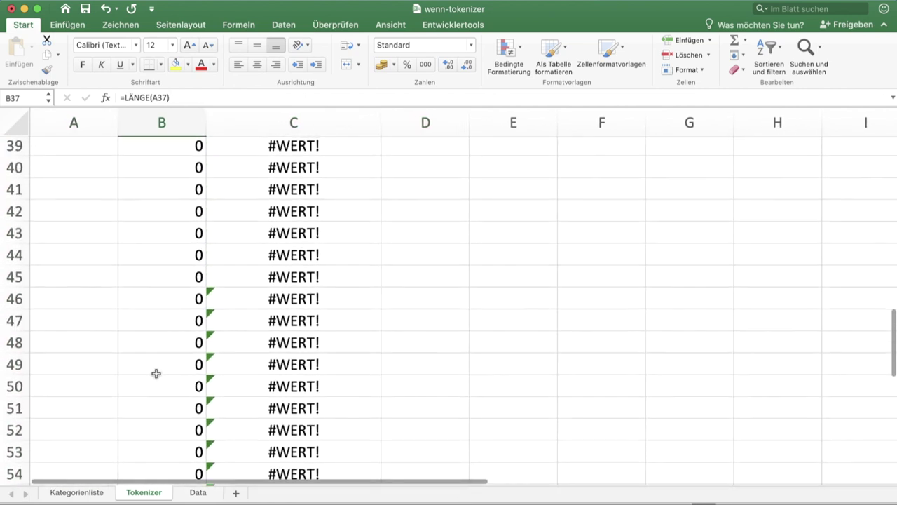
- Fill the error-proof formulas in A37:D37 upward to row 5 so all word rows use them
scroll(155, 373, up, 3)
click(68, 240)
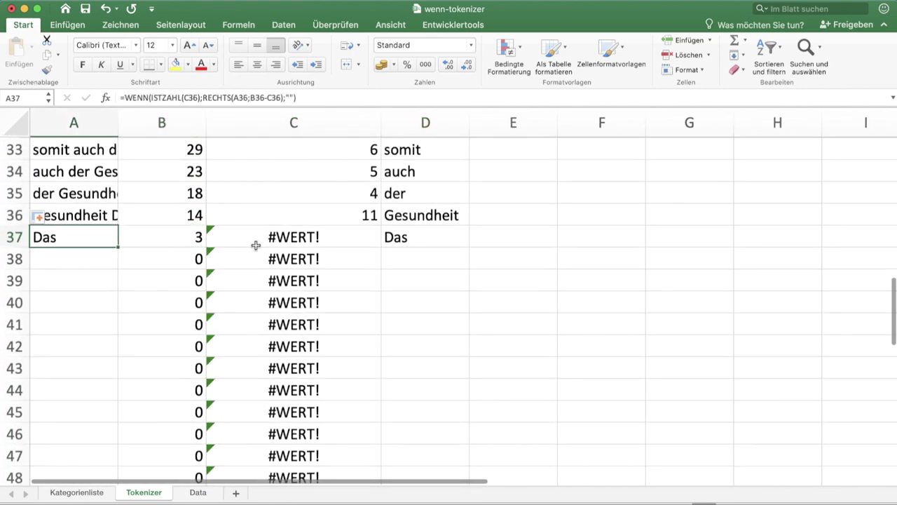
shift+click(391, 238)
scroll(447, 234, up, 5)
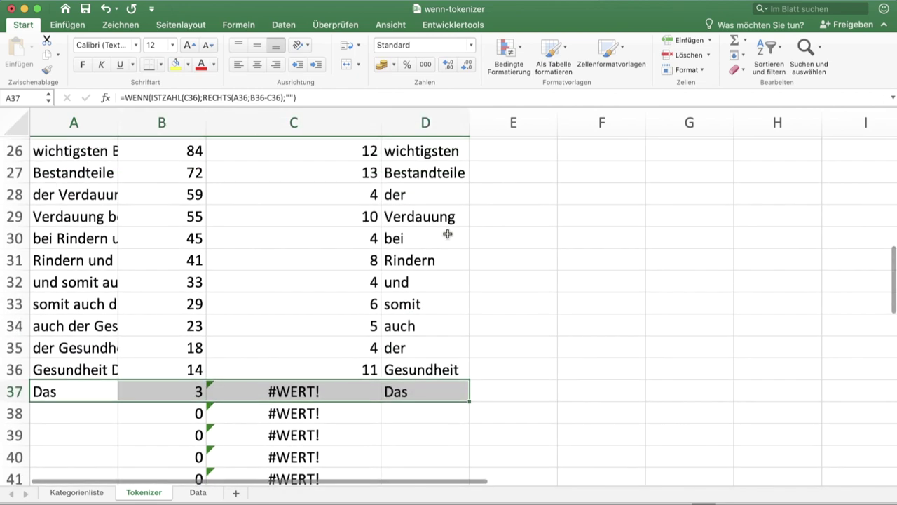
drag(469, 401, 472, 224)
click(525, 235)
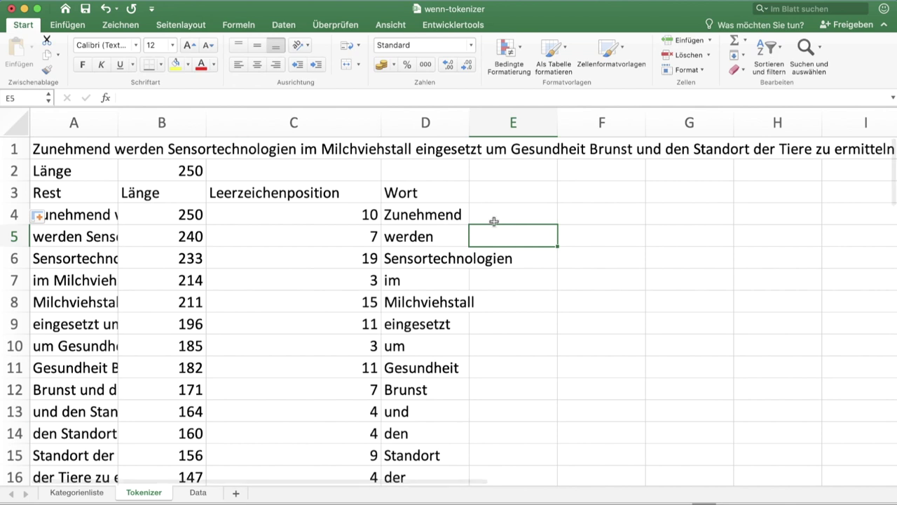
- Check the Rest and Wort columns from the first word down past the last word in row 37
scroll(502, 251, down, 6)
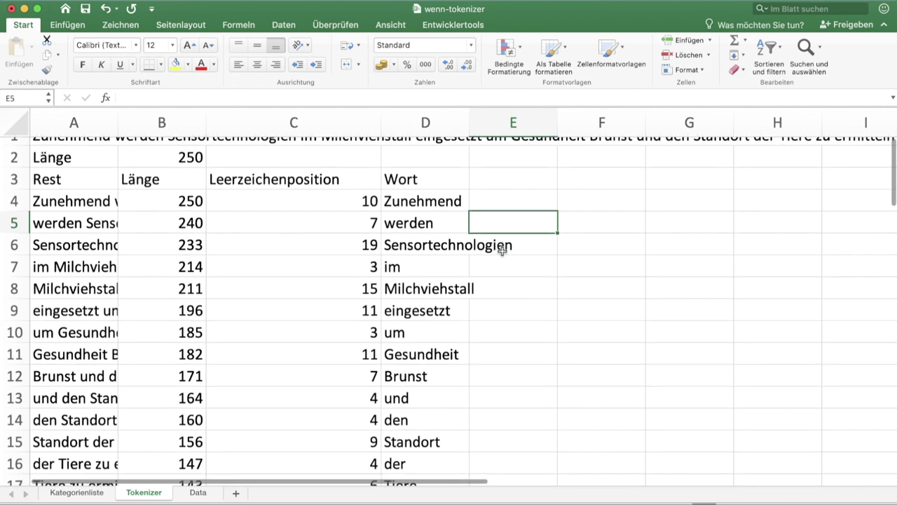
scroll(502, 251, down, 17)
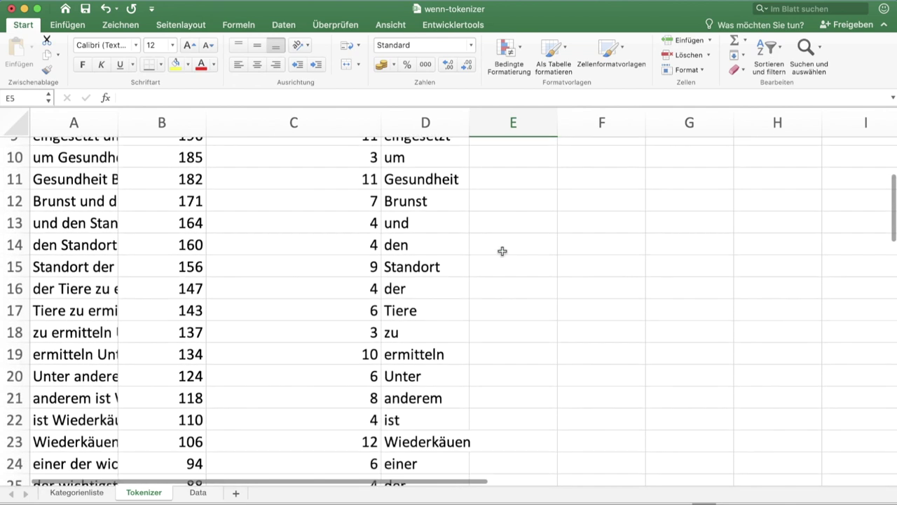
scroll(501, 251, down, 10)
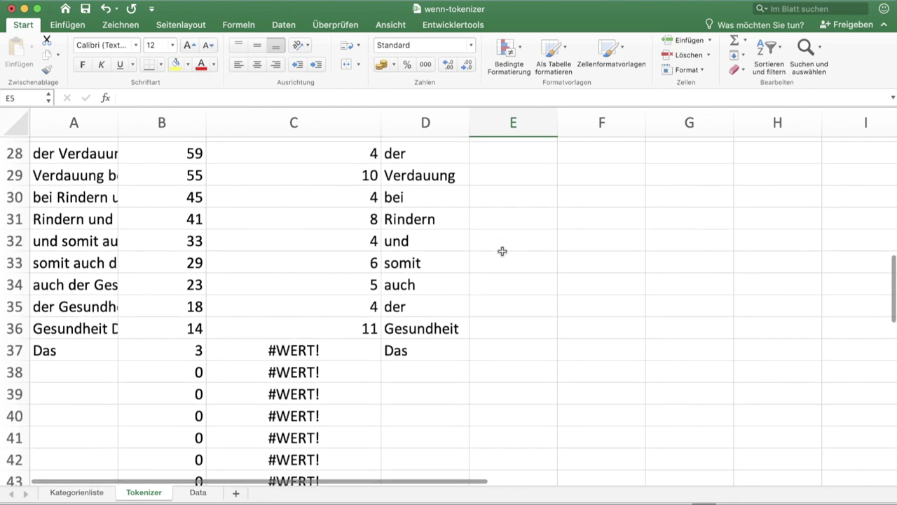
scroll(502, 251, down, 1)
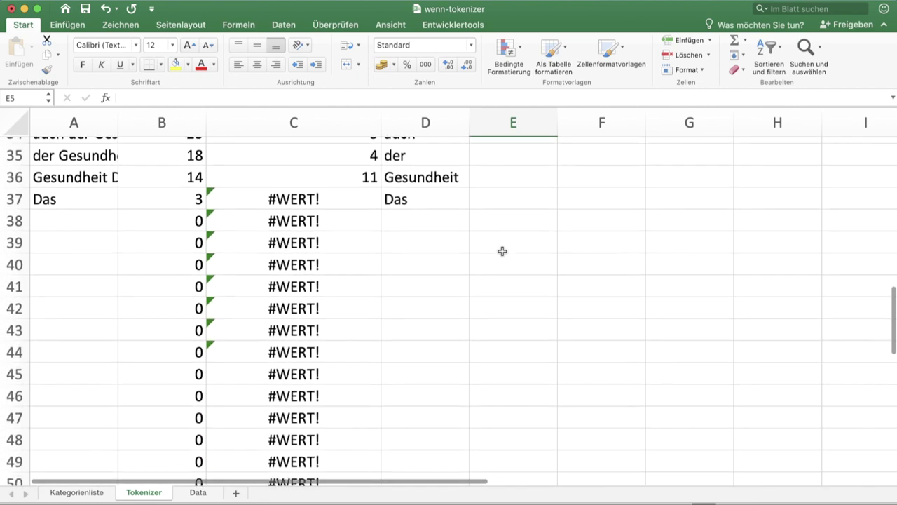